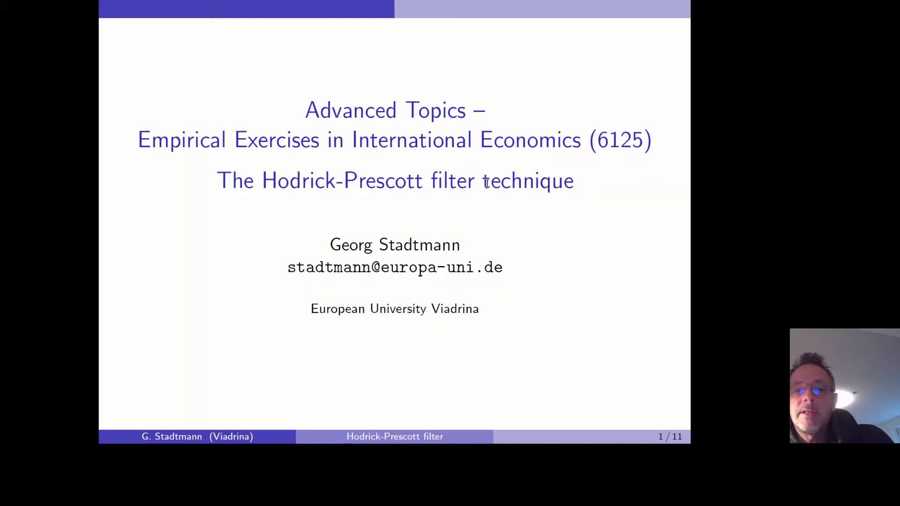
- Page through the Breaking news, Spain unemployment and gap slides to the Basics slide
{"action": "key", "text": "Right"}
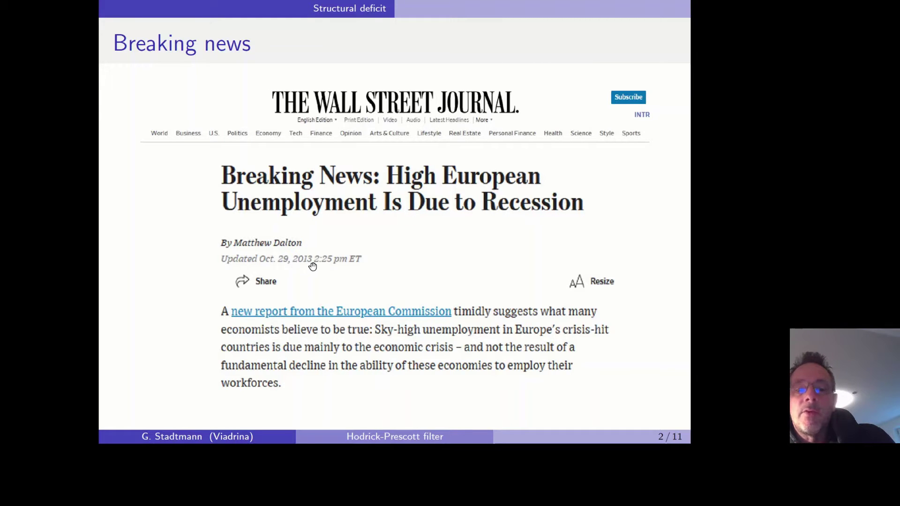
{"action": "key", "text": "Right"}
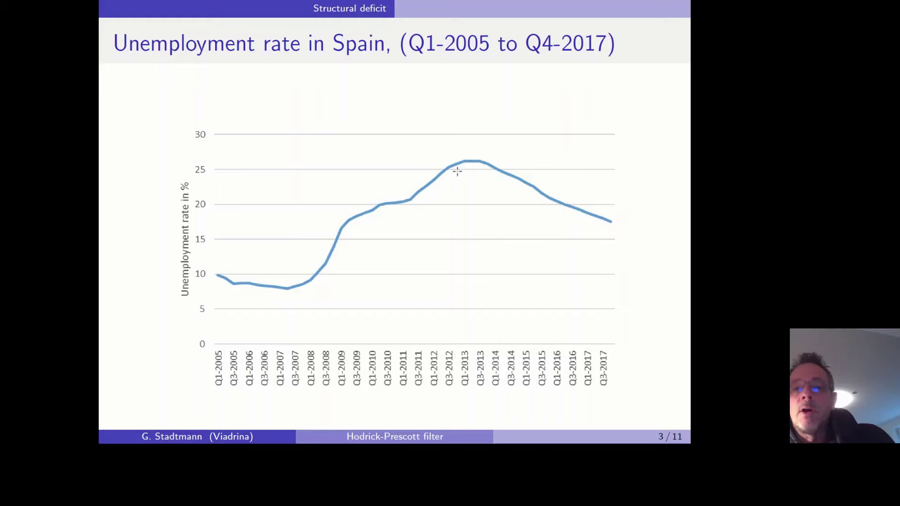
{"action": "key", "text": "Right"}
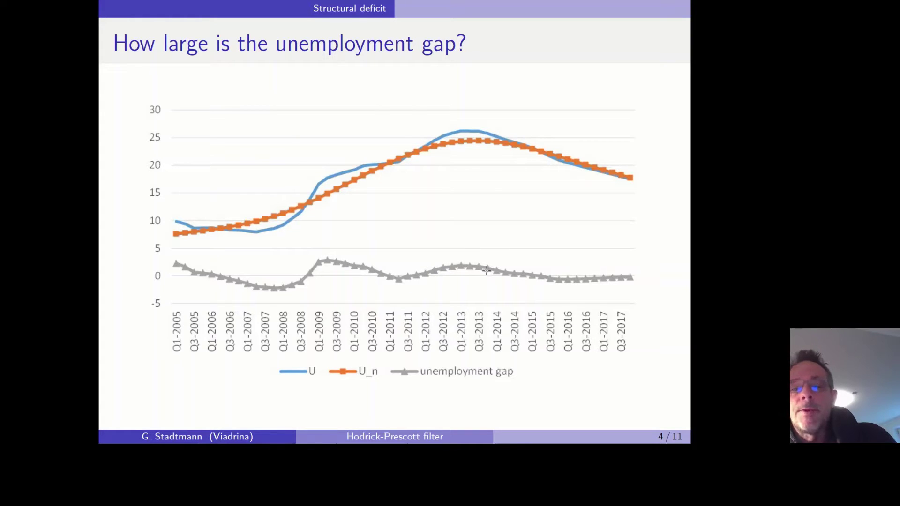
{"action": "key", "text": "Right"}
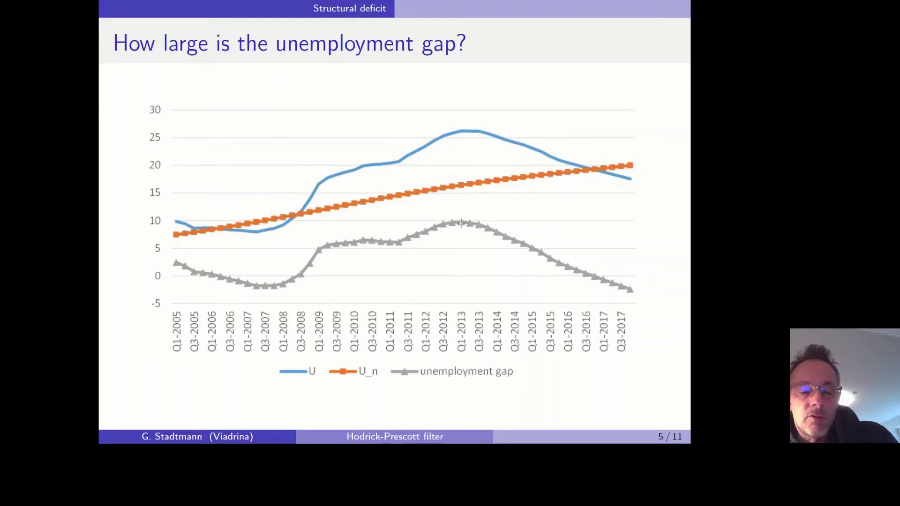
{"action": "key", "text": "Right"}
{"action": "key", "text": "Right"}
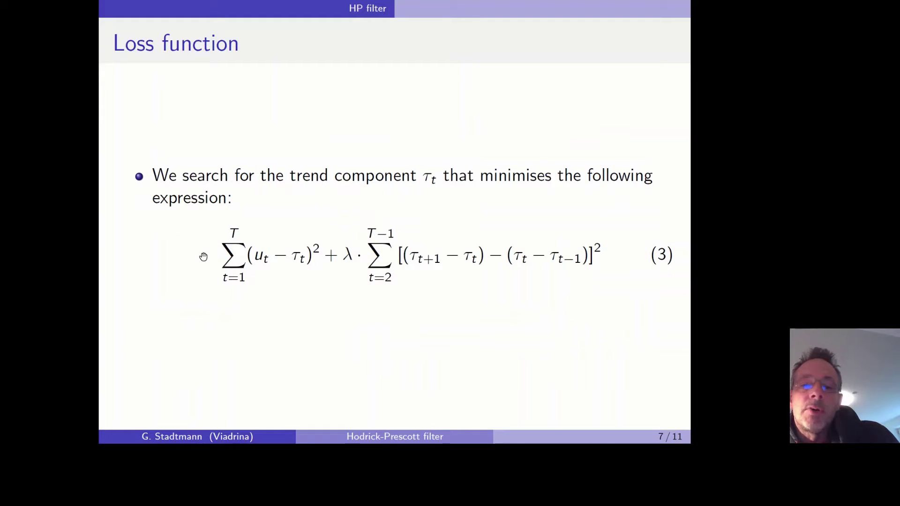
- Advance to the objective-function components slide and switch to the unemployment workbook
{"action": "key", "text": "Right"}
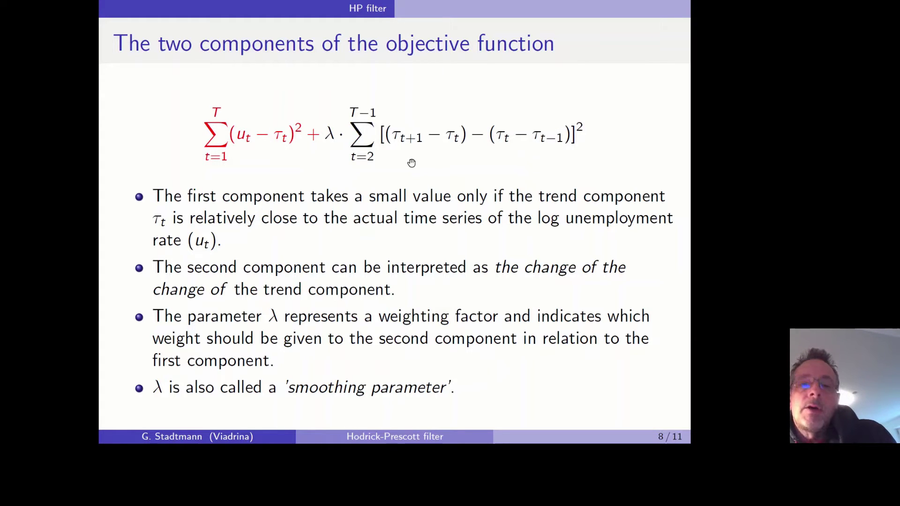
{"action": "key", "text": "alt+Tab"}
{"action": "key", "text": "alt+Tab"}
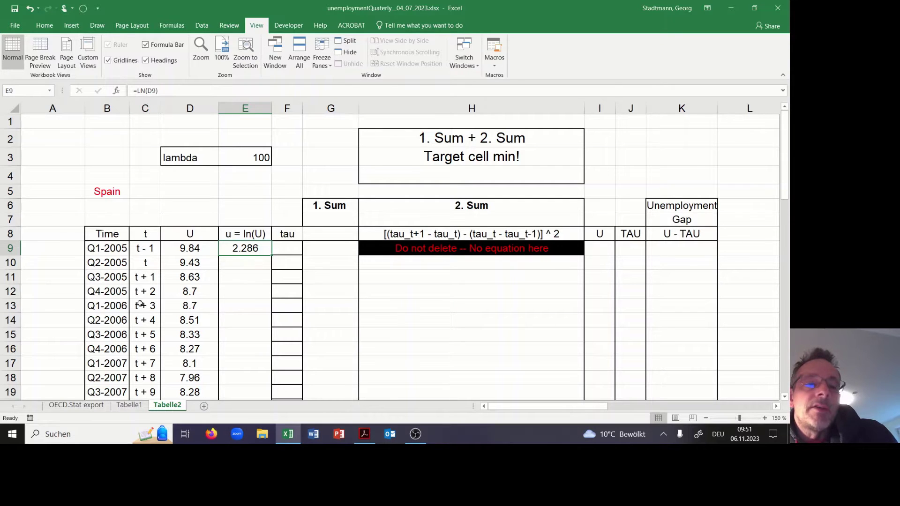
- Check the U values linked in column D, then open E9's =LN(D9) formula
{"action": "left_click", "coordinate": [203, 245]}
{"action": "key", "text": "Down"}
{"action": "key", "text": "Down"}
{"action": "key", "text": "Down"}
{"action": "key", "text": "Down"}
{"action": "key", "text": "Down"}
{"action": "key", "text": "Down"}
{"action": "key", "text": "Down"}
{"action": "key", "text": "Down"}
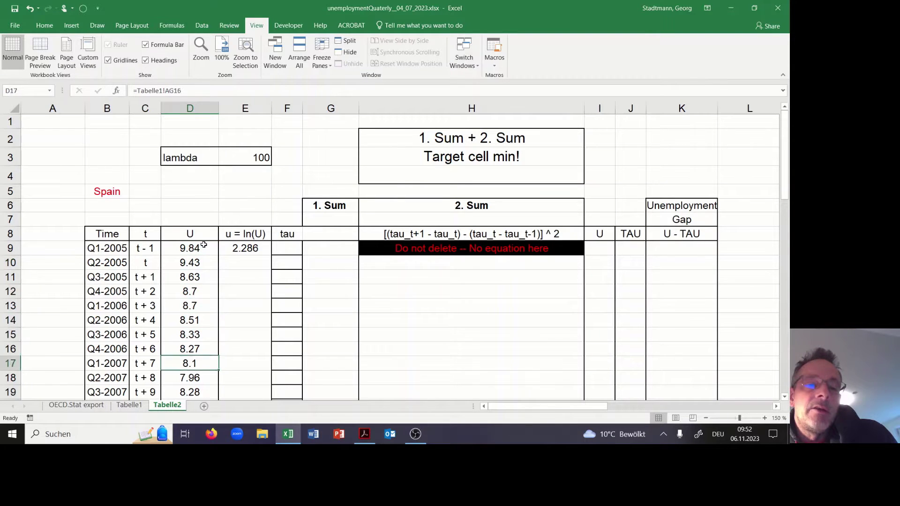
{"action": "key", "text": "Down"}
{"action": "key", "text": "Down"}
{"action": "key", "text": "Down"}
{"action": "key", "text": "Down"}
{"action": "key", "text": "Down"}
{"action": "key", "text": "Down"}
{"action": "key", "text": "Down"}
{"action": "key", "text": "Down"}
{"action": "key", "text": "Down"}
{"action": "key", "text": "Down"}
{"action": "key", "text": "Down"}
{"action": "key", "text": "Down"}
{"action": "key", "text": "Down"}
{"action": "key", "text": "Down"}
{"action": "key", "text": "Down"}
{"action": "key", "text": "Down"}
{"action": "key", "text": "Down"}
{"action": "key", "text": "Down"}
{"action": "key", "text": "Down"}
{"action": "key", "text": "Down"}
{"action": "key", "text": "Down"}
{"action": "key", "text": "Down"}
{"action": "key", "text": "Down"}
{"action": "key", "text": "Down"}
{"action": "key", "text": "Down"}
{"action": "key", "text": "Down"}
{"action": "key", "text": "Down"}
{"action": "key", "text": "Down"}
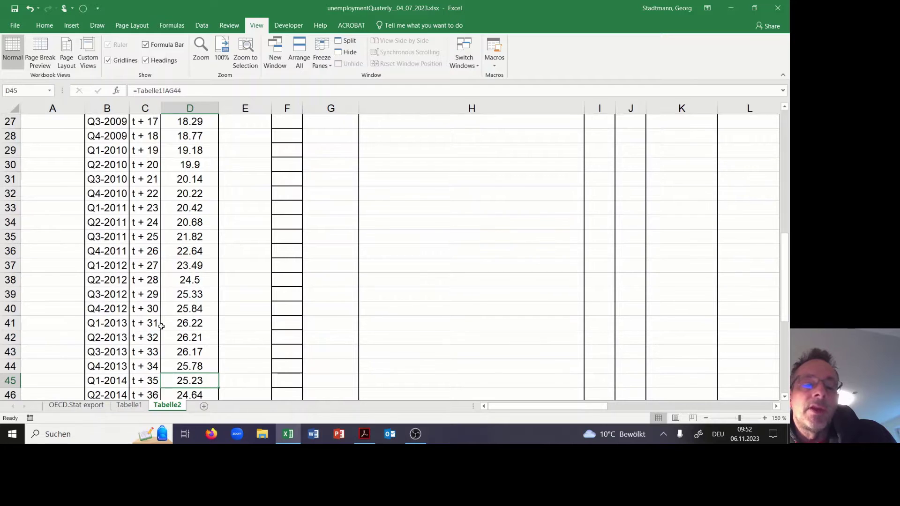
{"action": "scroll", "coordinate": [190, 323], "scroll_direction": "up", "scroll_amount": 9}
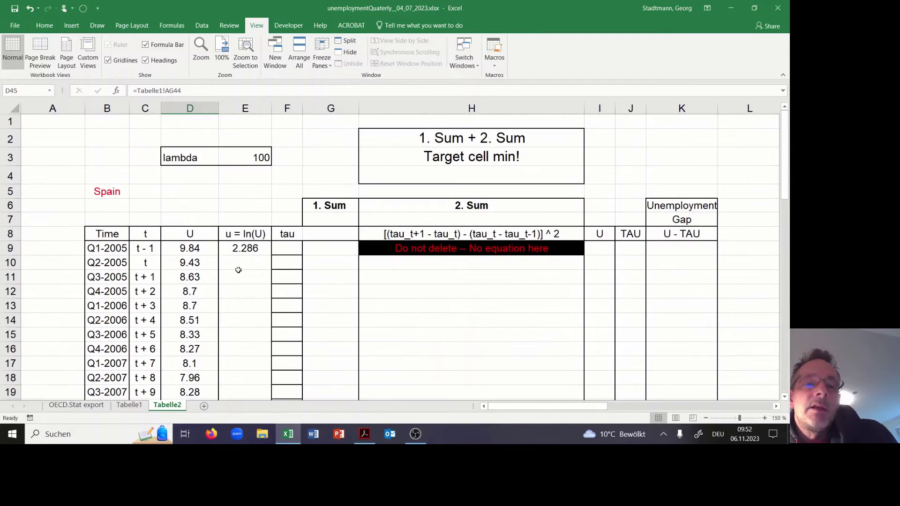
{"action": "left_click", "coordinate": [257, 247]}
{"action": "double_click", "coordinate": [260, 249]}
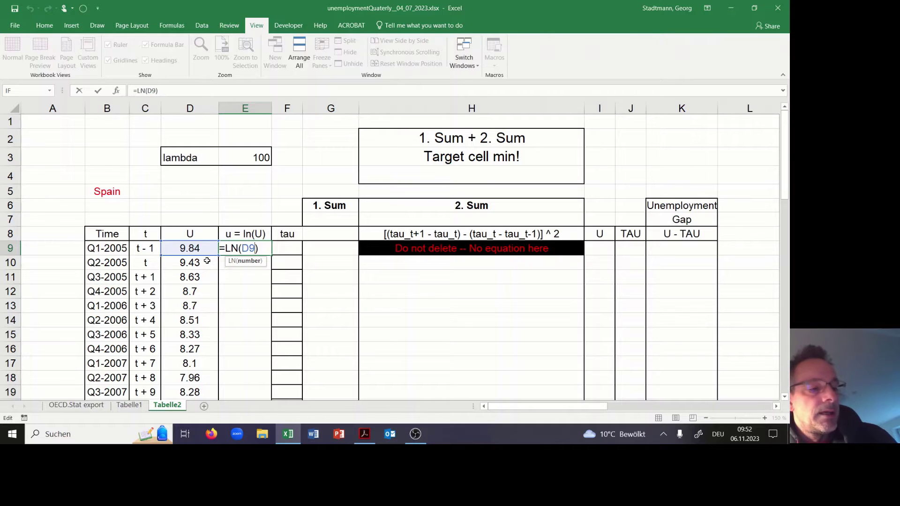
- Copy E9's =LN(D9) down column E, giving u values from 2.286 to 2.114
{"action": "left_click", "coordinate": [239, 307]}
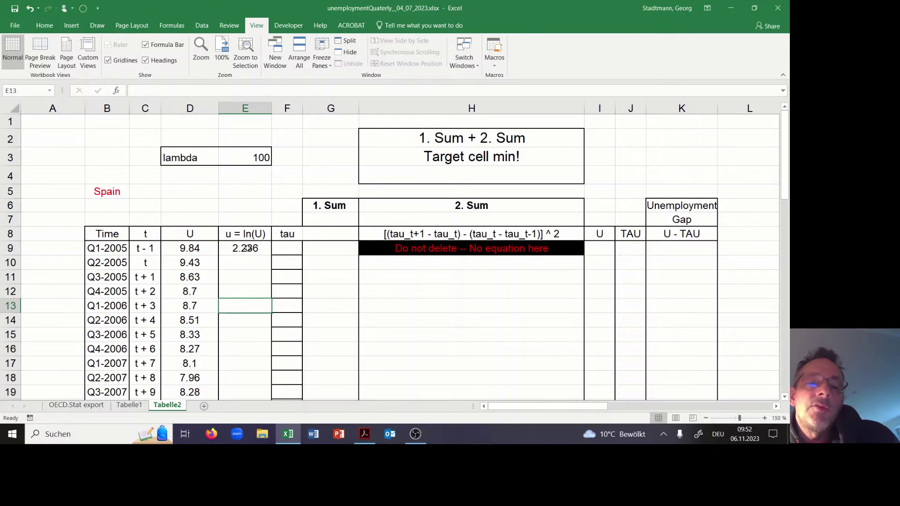
{"action": "left_click", "coordinate": [270, 253]}
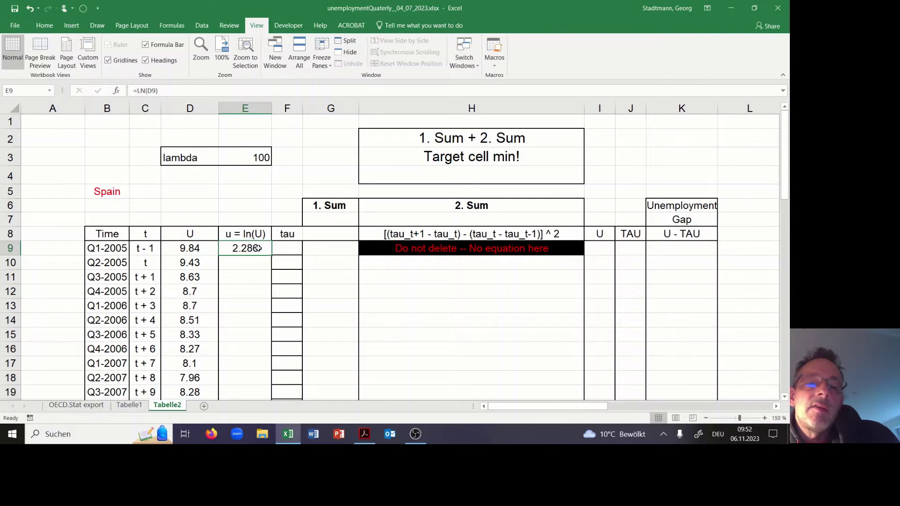
{"action": "double_click", "coordinate": [271, 256]}
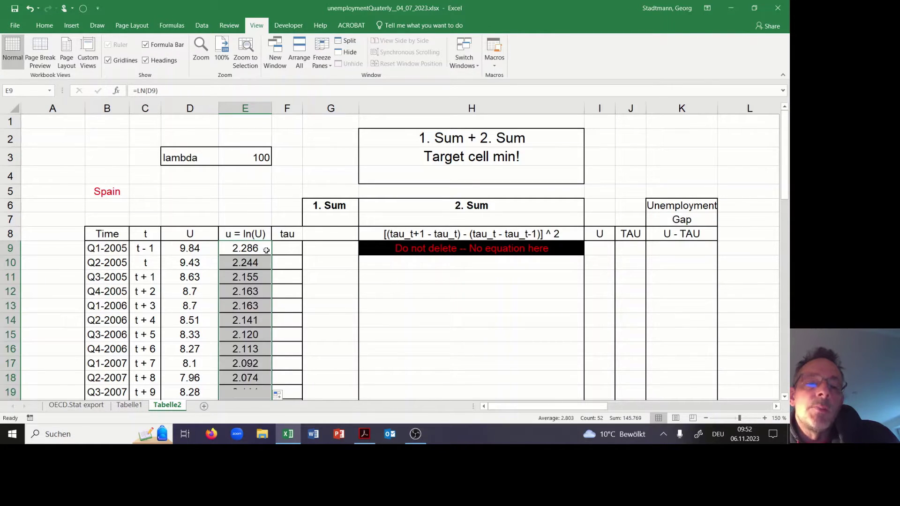
{"action": "left_click", "coordinate": [293, 247]}
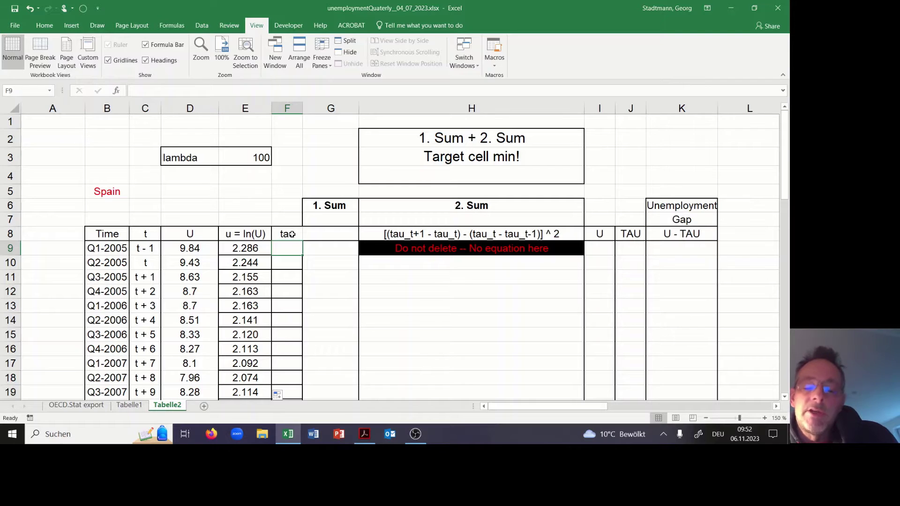
- Seed tau with 2.00 and 2.02 in F9:F10 and extend the 0.02-step series down column F
{"action": "type", "text": "2.00"}
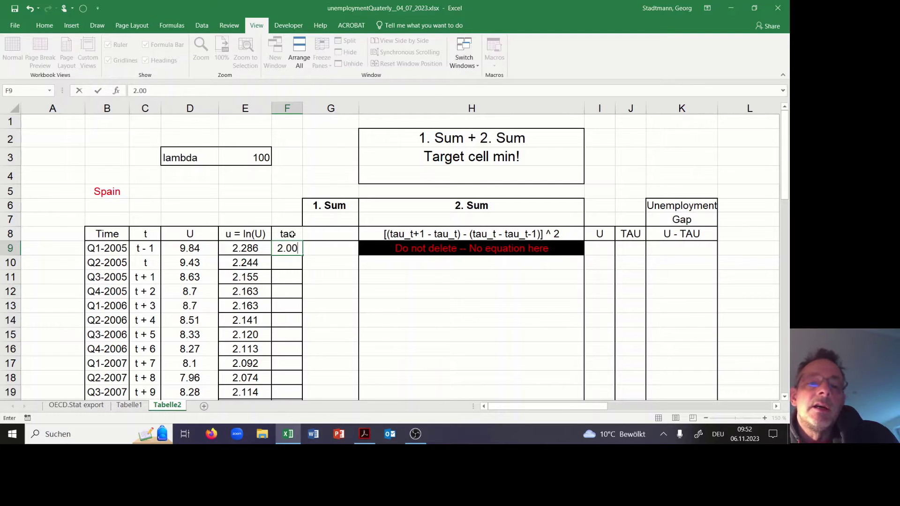
{"action": "key", "text": "Return"}
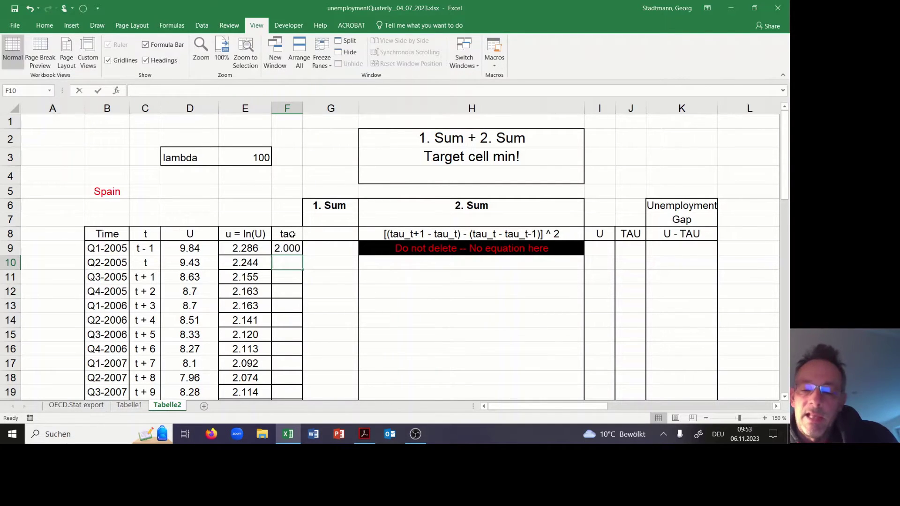
{"action": "type", "text": "2.02"}
{"action": "key", "text": "Return"}
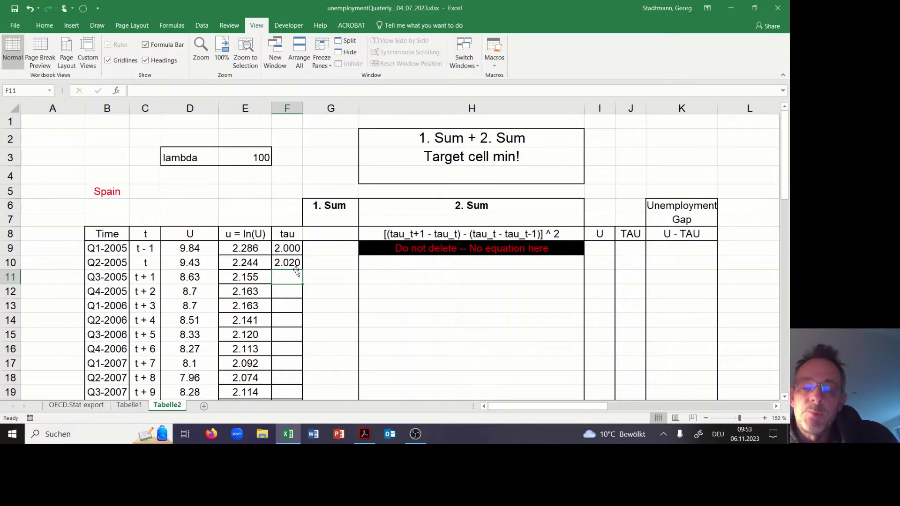
{"action": "left_click_drag", "start_coordinate": [295, 248], "coordinate": [295, 263]}
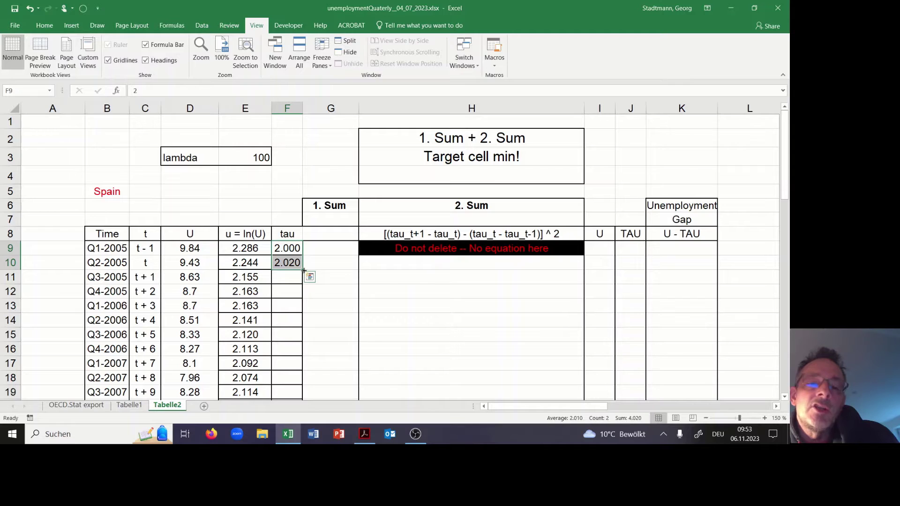
{"action": "double_click", "coordinate": [303, 270]}
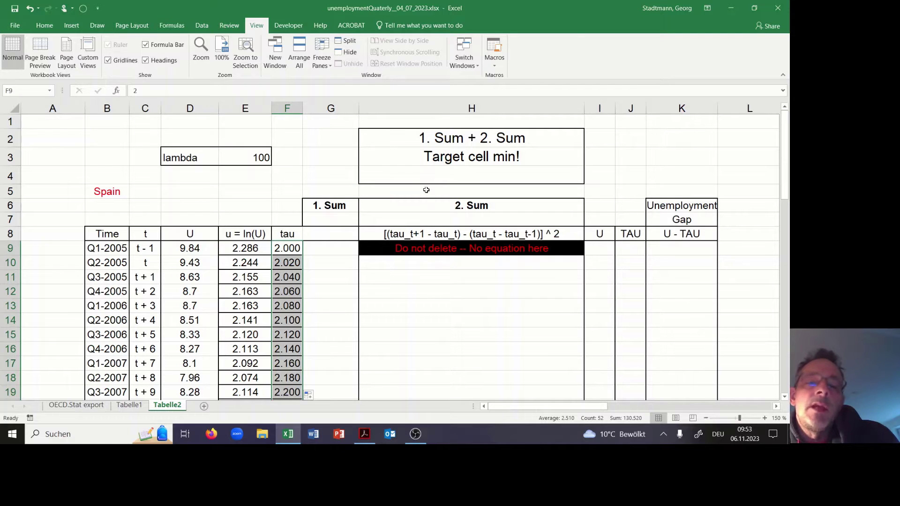
{"action": "left_click", "coordinate": [364, 438]}
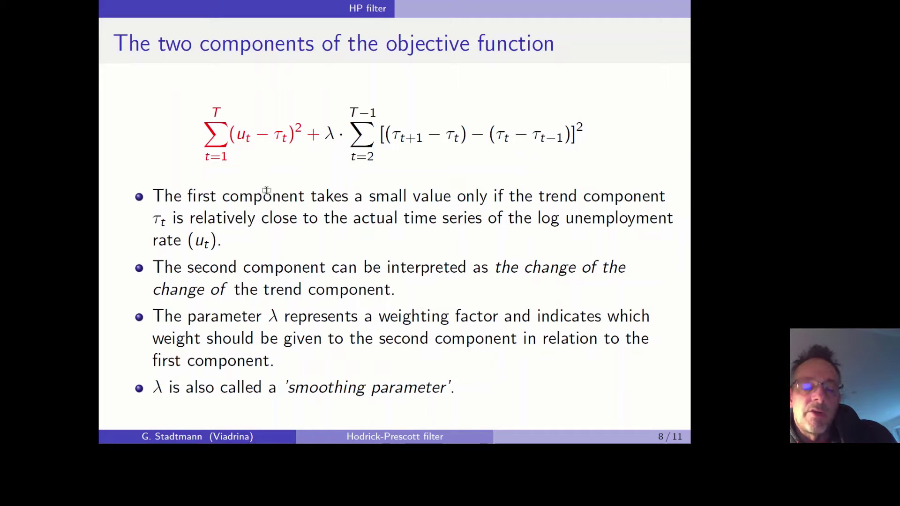
- Enter =(E9-F9)^2 in G9 and fill the squared gaps down column G
{"action": "key", "text": "alt+Tab"}
{"action": "left_click", "coordinate": [345, 248]}
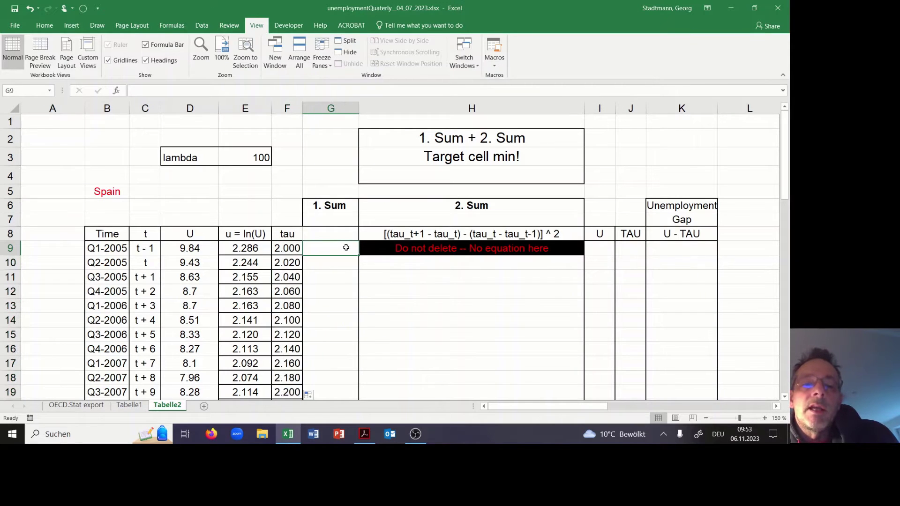
{"action": "type", "text": "="}
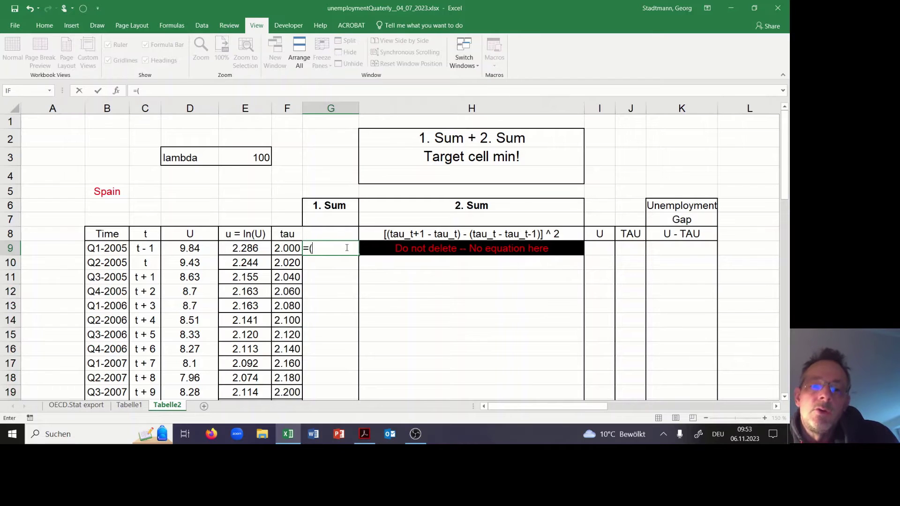
{"action": "type", "text": "("}
{"action": "left_click", "coordinate": [247, 249]}
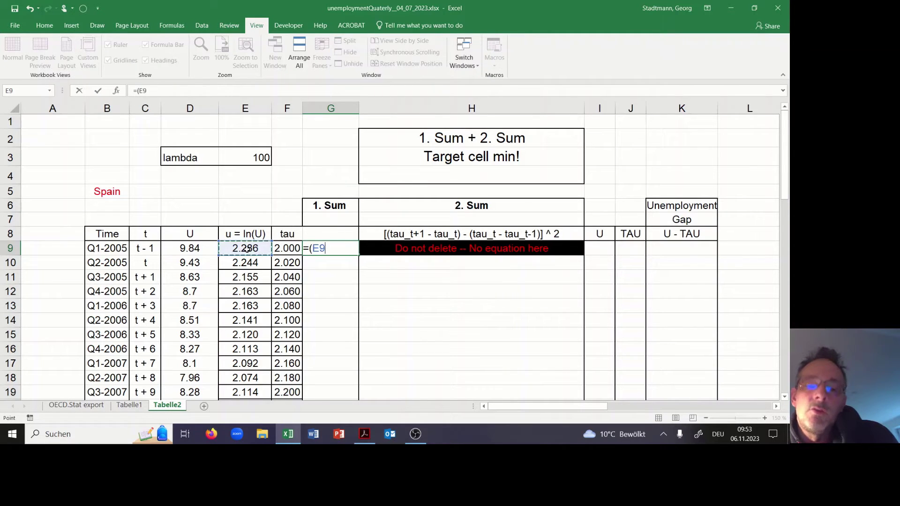
{"action": "type", "text": "-"}
{"action": "left_click", "coordinate": [283, 251]}
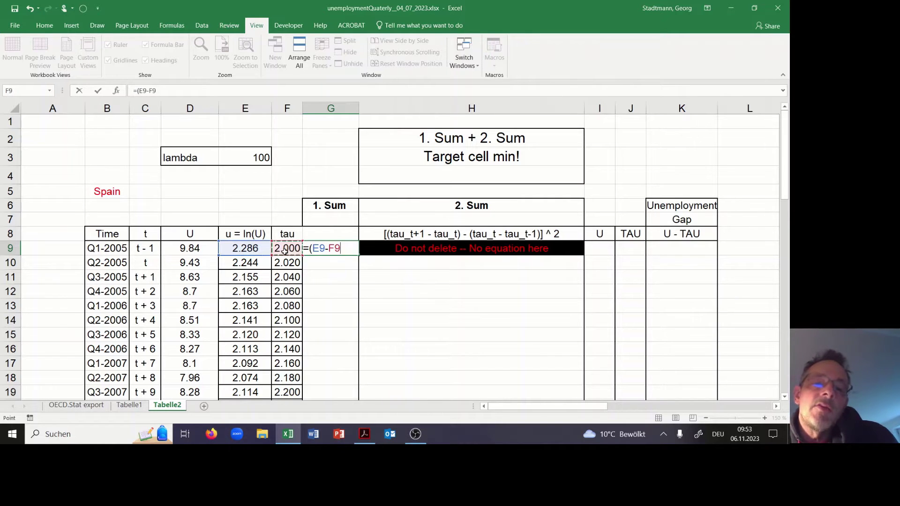
{"action": "type", "text": ")^2"}
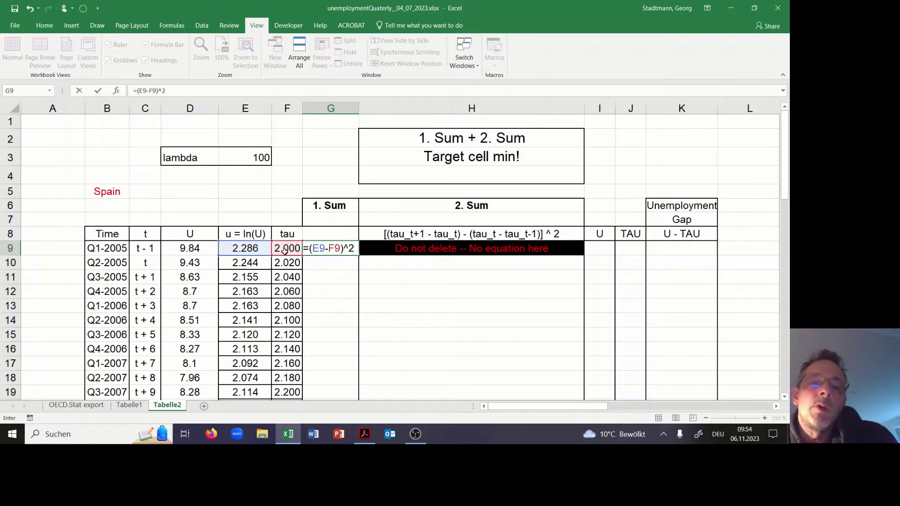
{"action": "key", "text": "Return"}
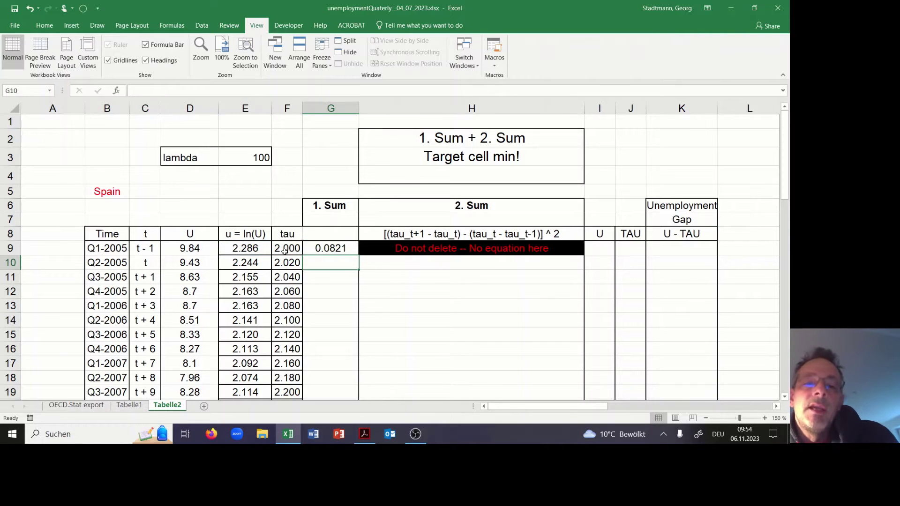
{"action": "left_click", "coordinate": [353, 249]}
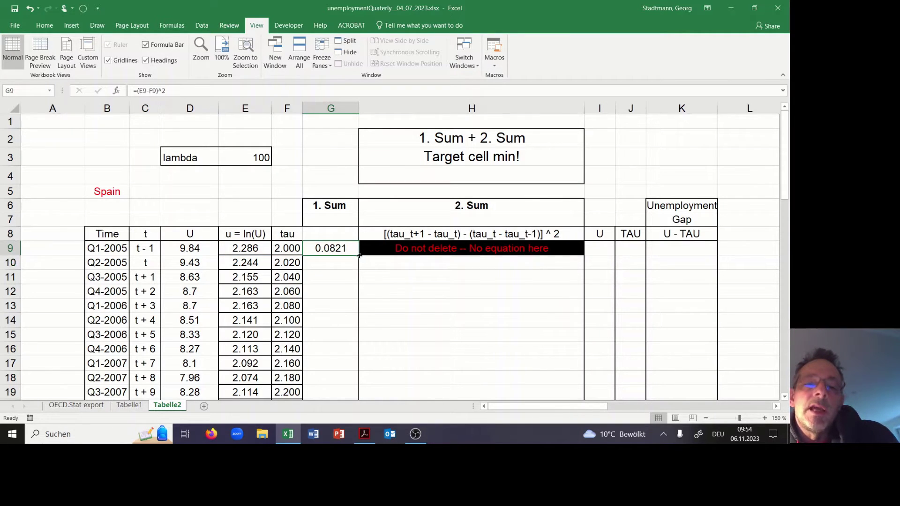
{"action": "double_click", "coordinate": [359, 256]}
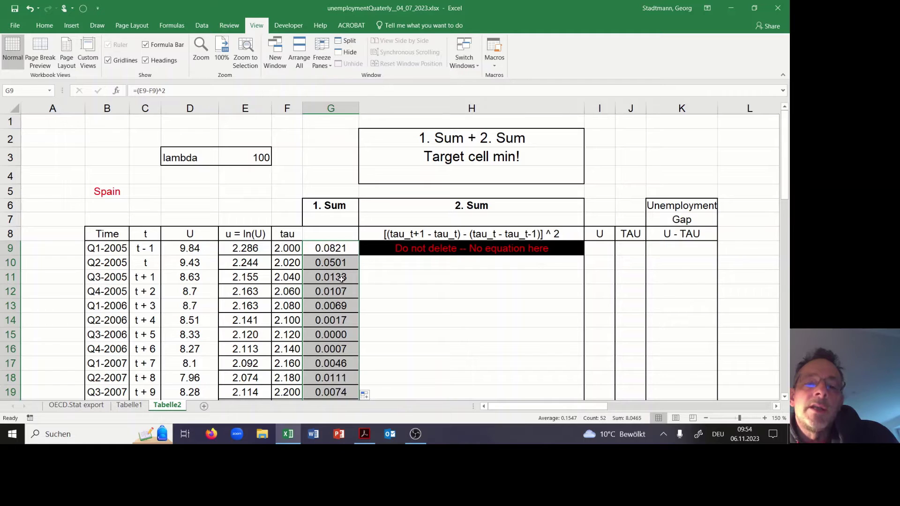
{"action": "left_click", "coordinate": [333, 218]}
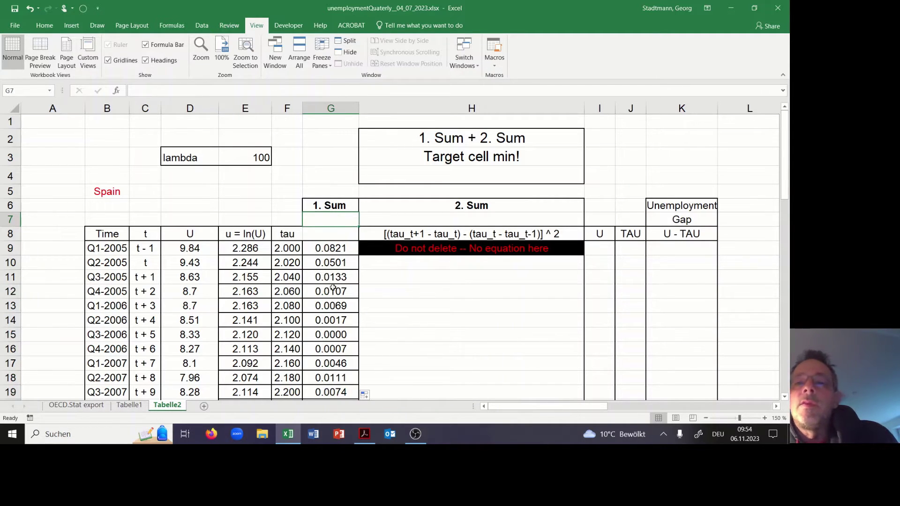
- AutoSum G9:G60 into G7 to get the 1. Sum total of 8.047
{"action": "left_click", "coordinate": [70, 26]}
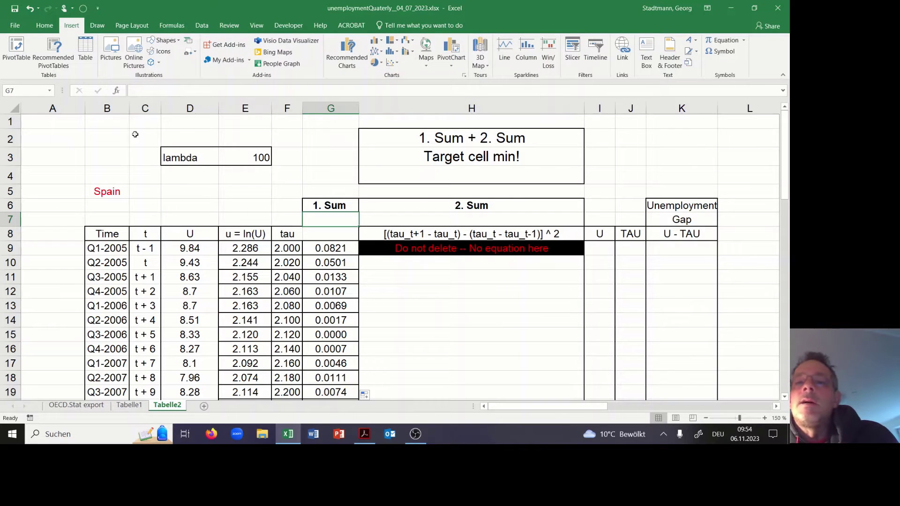
{"action": "left_click", "coordinate": [51, 26]}
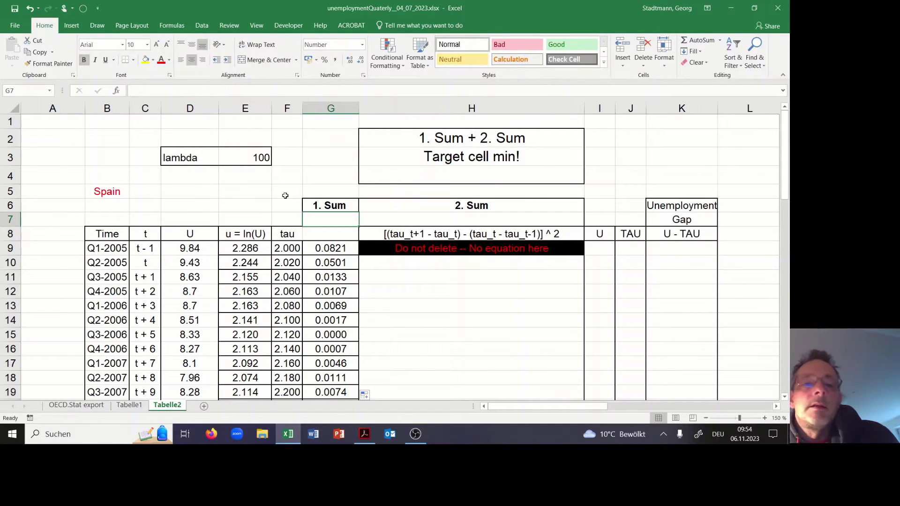
{"action": "left_click", "coordinate": [702, 41]}
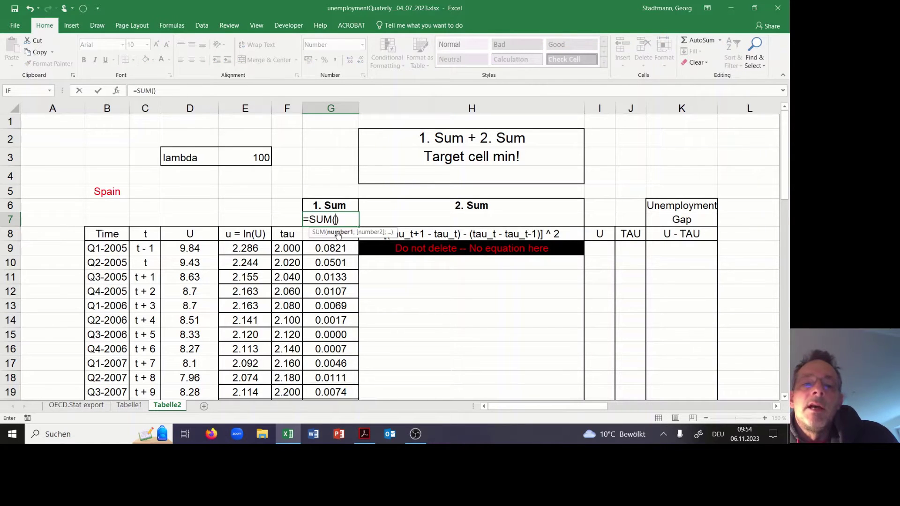
{"action": "left_click_drag", "start_coordinate": [321, 248], "coordinate": [331, 369]}
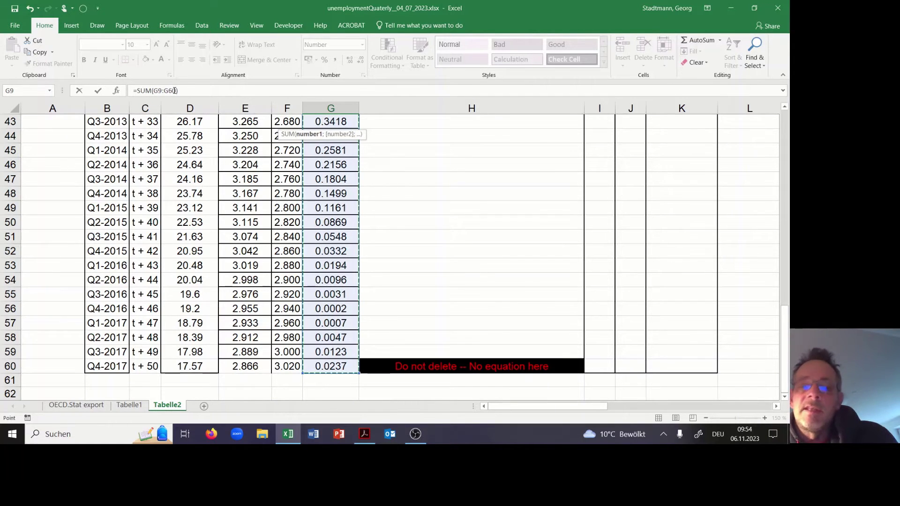
{"action": "key", "text": "Escape"}
- Shade the 1. Sum heading and total in G6:G7 light orange
{"action": "scroll", "coordinate": [362, 267], "scroll_direction": "up", "scroll_amount": 2}
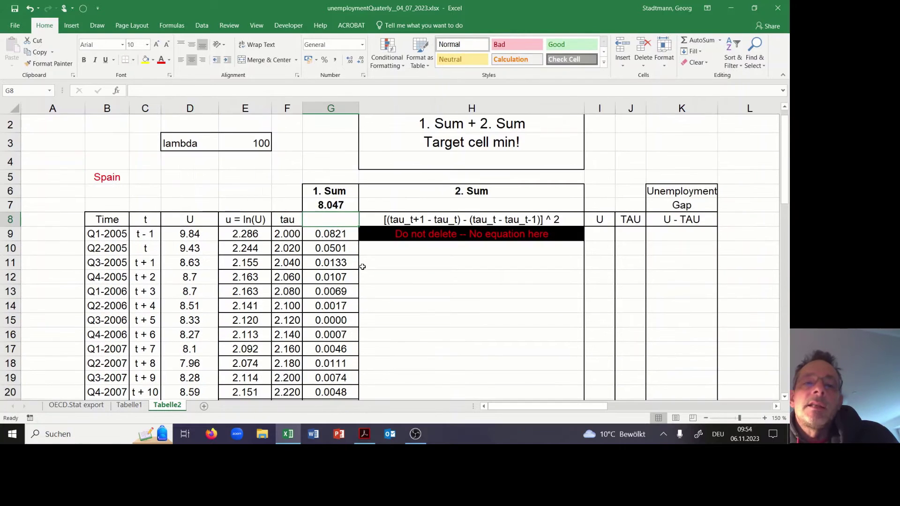
{"action": "left_click_drag", "start_coordinate": [329, 194], "coordinate": [330, 206]}
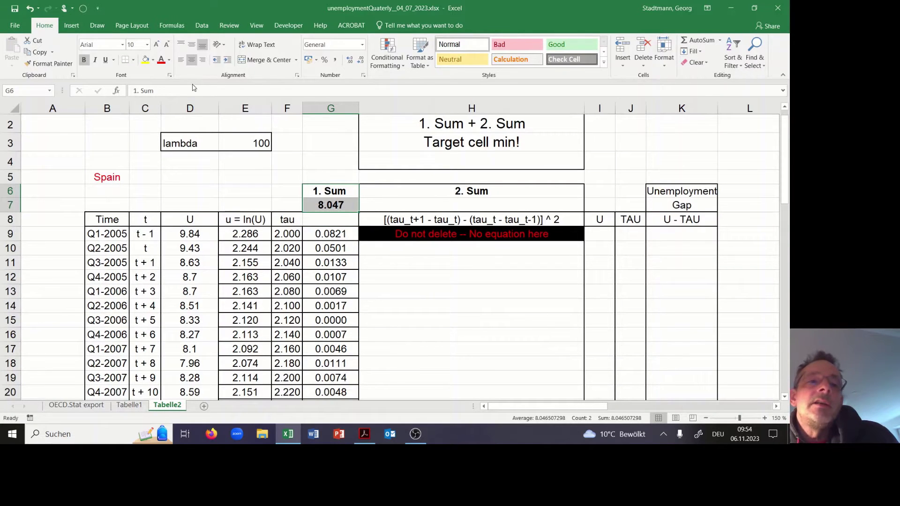
{"action": "left_click", "coordinate": [154, 61]}
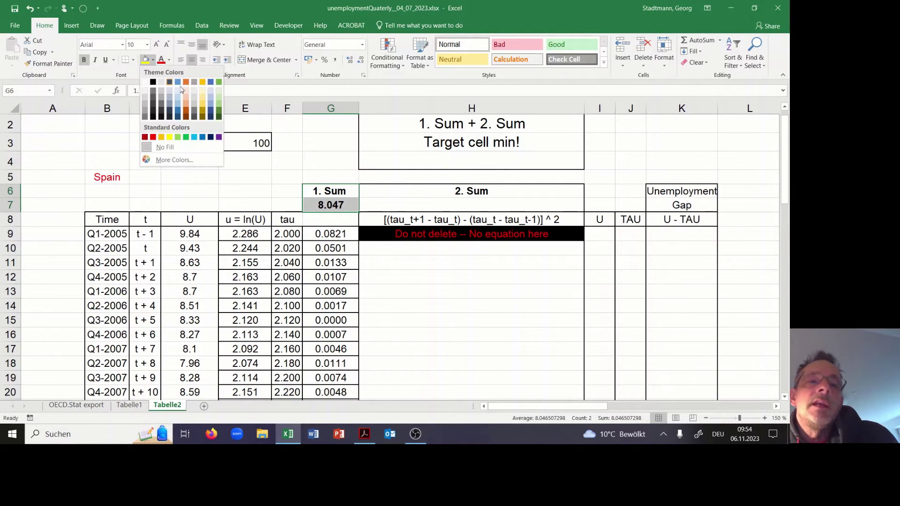
{"action": "left_click", "coordinate": [185, 94]}
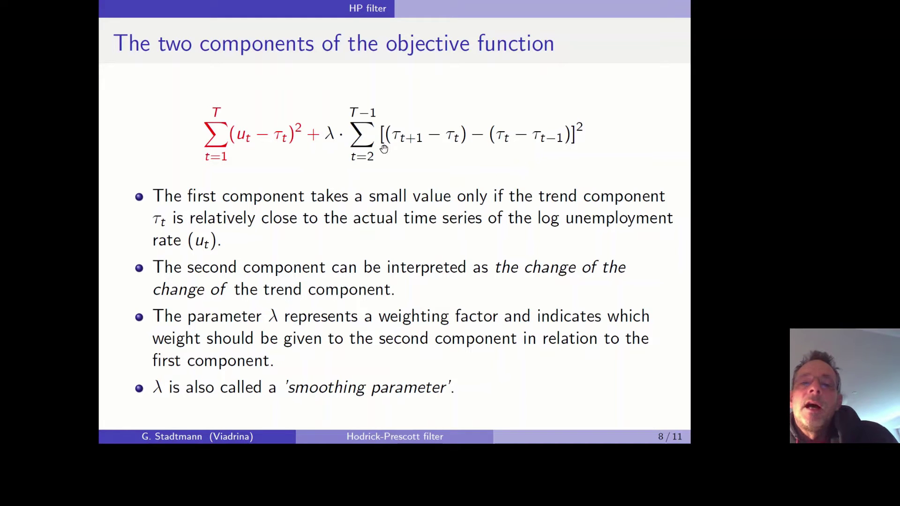
- Switch from the objective-function slide back to the Excel workbook
{"action": "key", "text": "alt+Tab"}
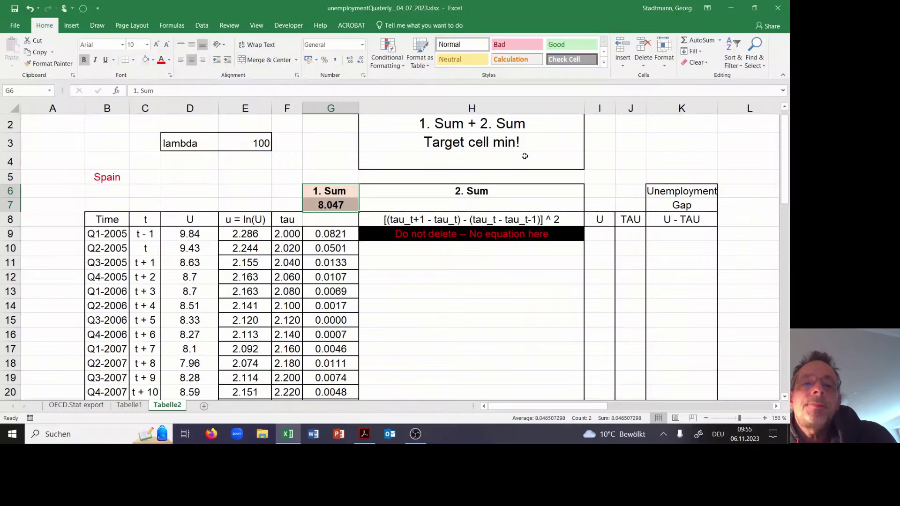
- Enter =((F11-F10)-(F10-F9))^2 in H10 as the first second-sum term
{"action": "left_click", "coordinate": [460, 251]}
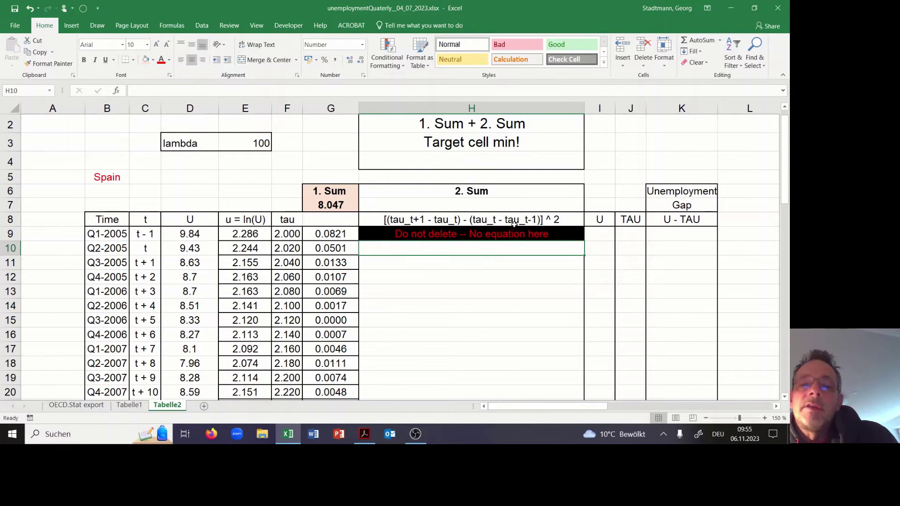
{"action": "type", "text": "="}
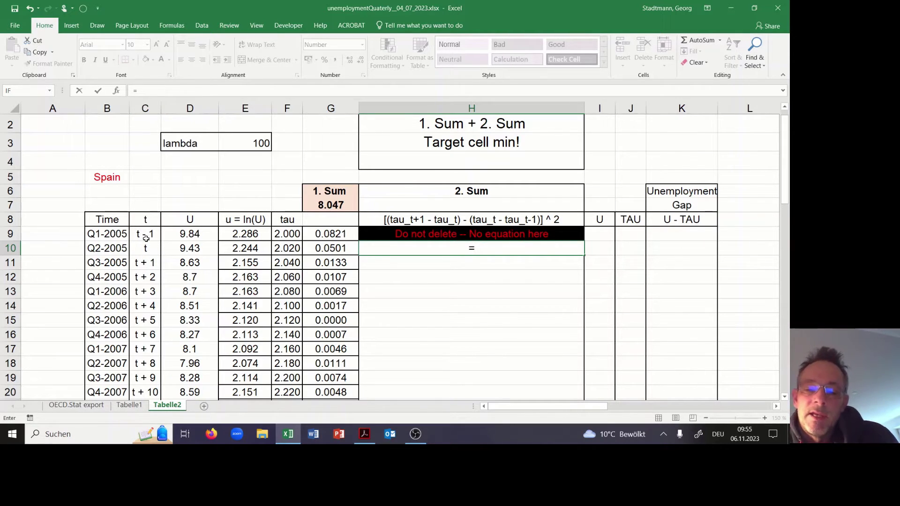
{"action": "type", "text": "(("}
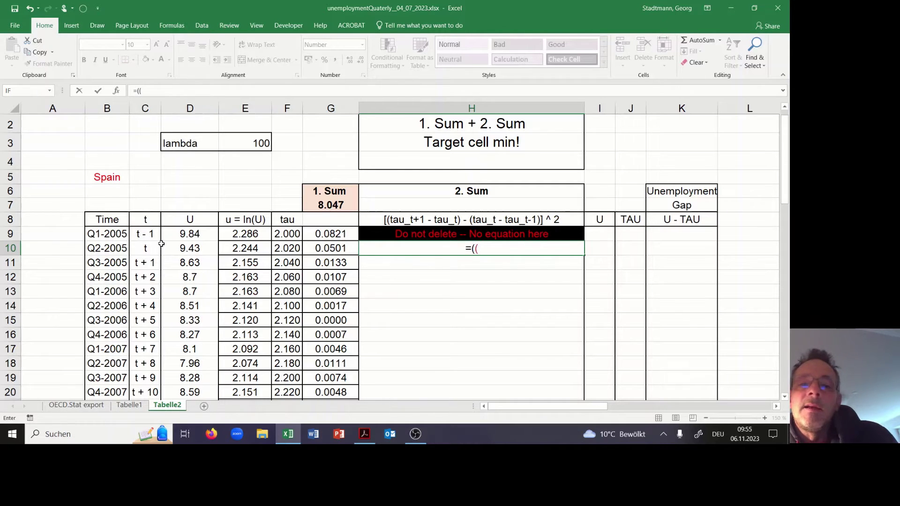
{"action": "left_click", "coordinate": [286, 263]}
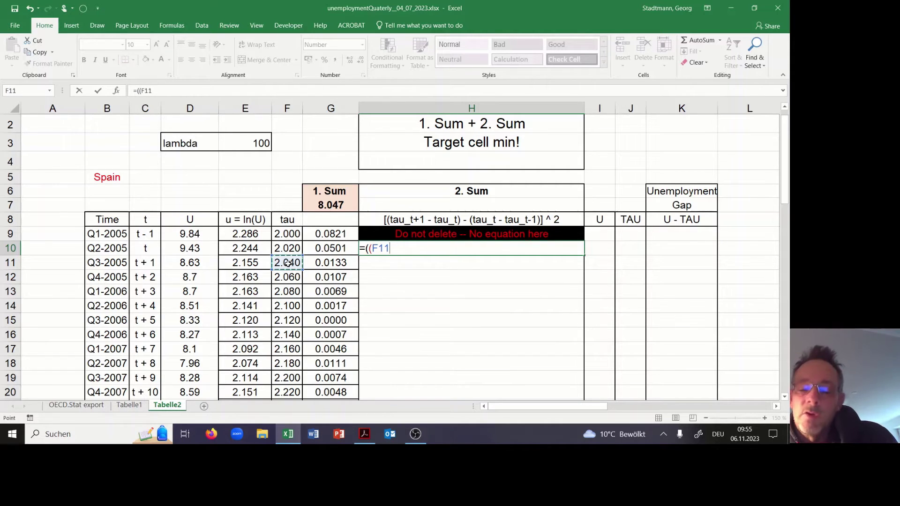
{"action": "type", "text": "-"}
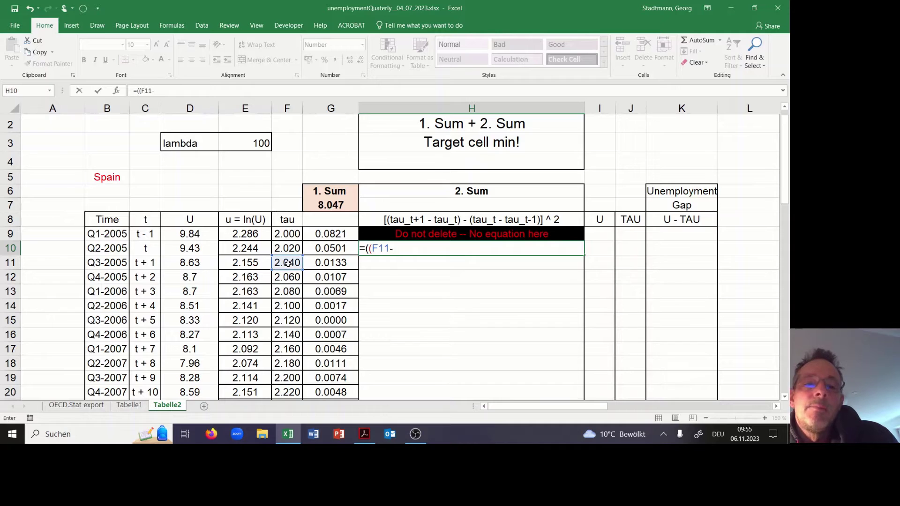
{"action": "left_click", "coordinate": [287, 248]}
{"action": "type", "text": ")"}
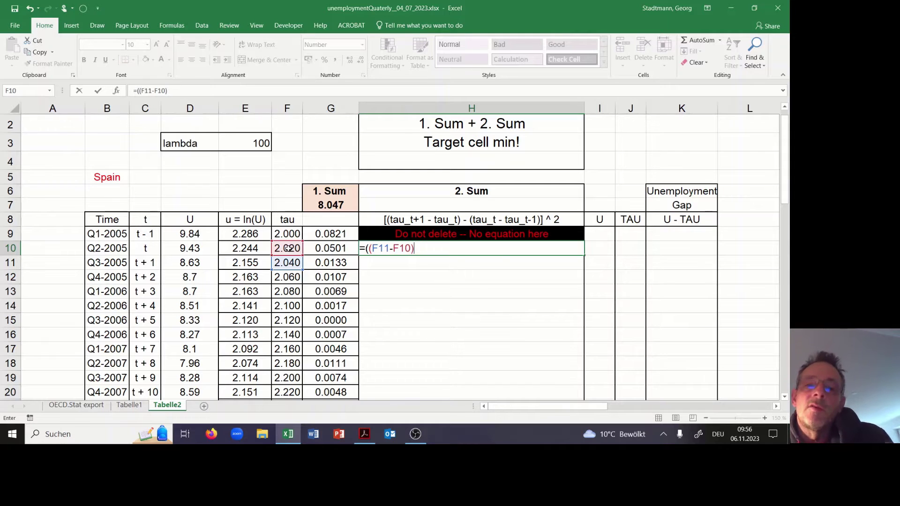
{"action": "type", "text": "-"}
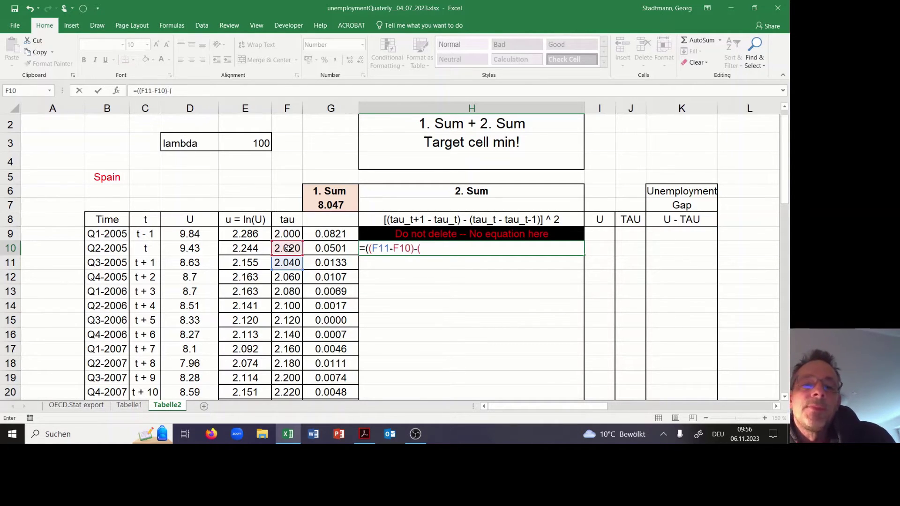
{"action": "type", "text": "("}
{"action": "left_click", "coordinate": [289, 248]}
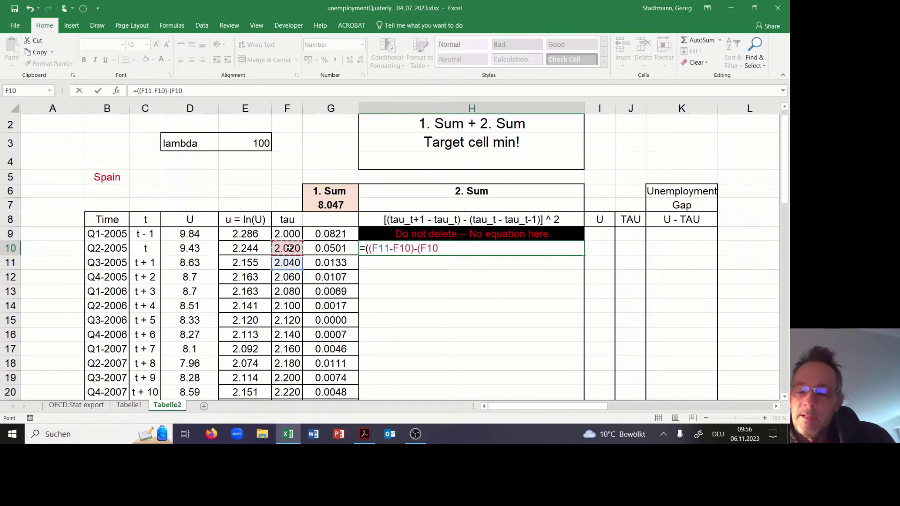
{"action": "type", "text": "-"}
{"action": "left_click", "coordinate": [289, 234]}
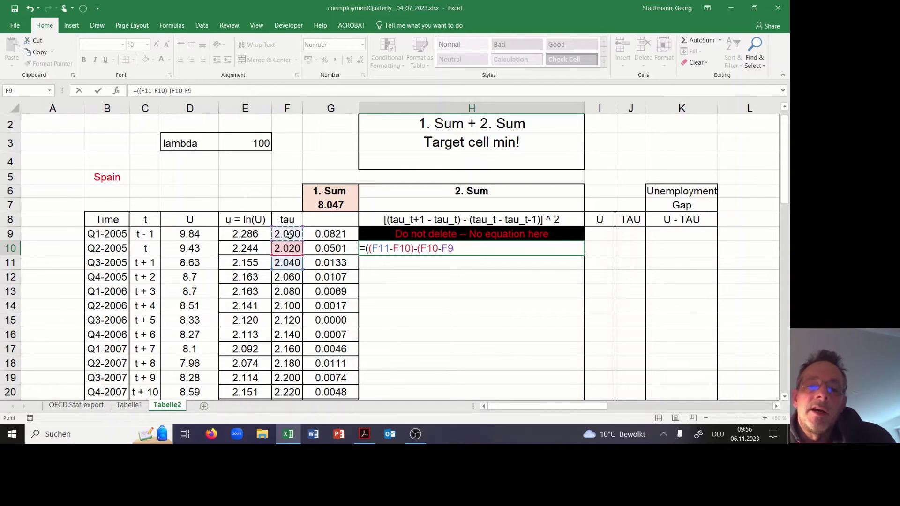
{"action": "type", "text": "))"}
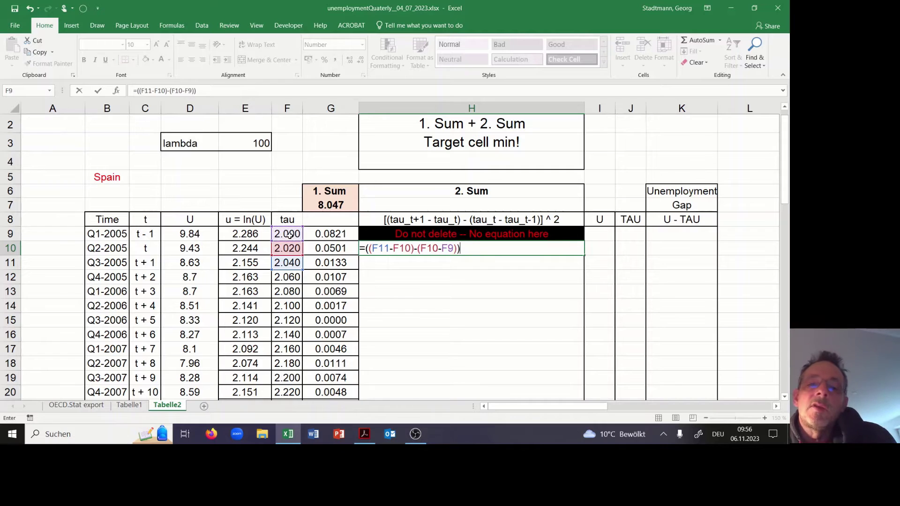
{"action": "type", "text": "^2"}
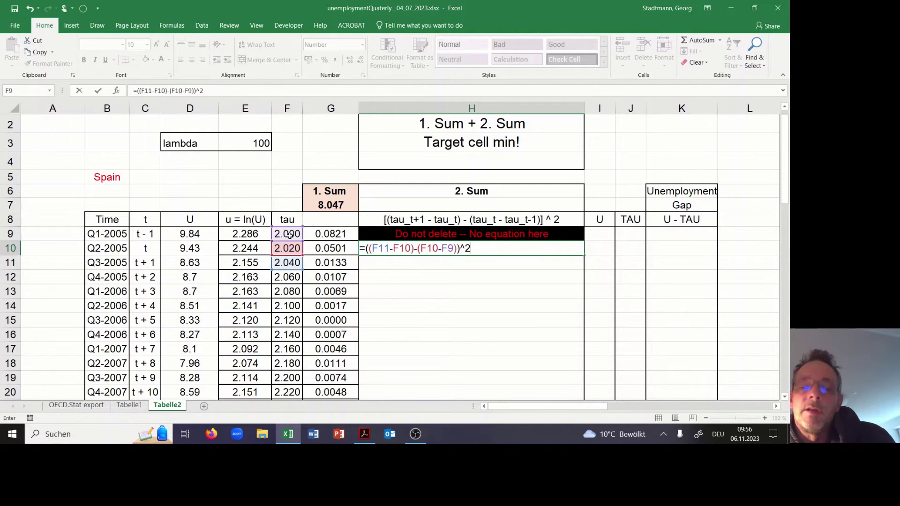
{"action": "key", "text": "Return"}
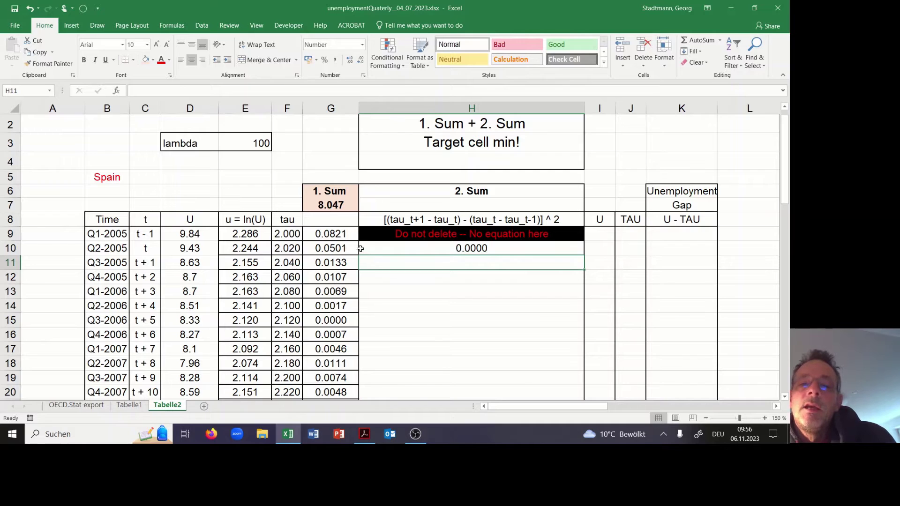
{"action": "left_click", "coordinate": [412, 248]}
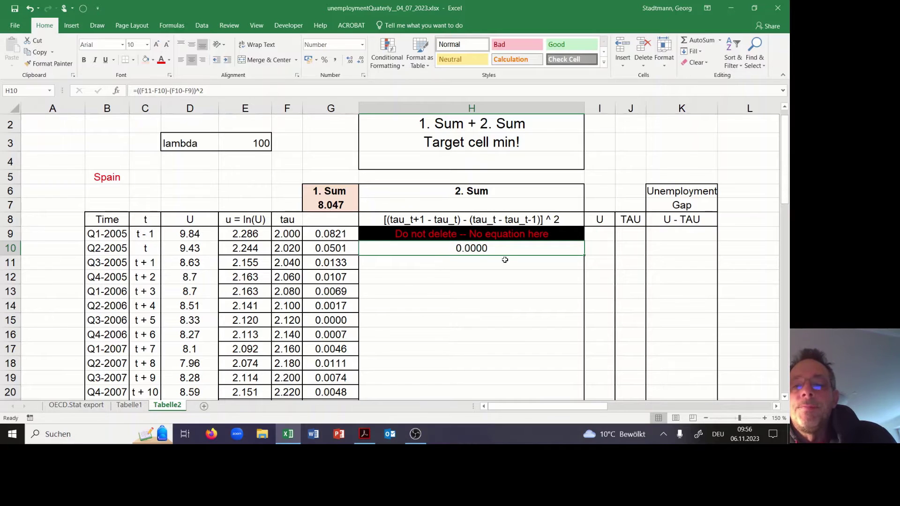
- Fill H10's second-difference formula down to H59, all terms showing 0.0000
{"action": "left_click_drag", "start_coordinate": [583, 256], "coordinate": [555, 360]}
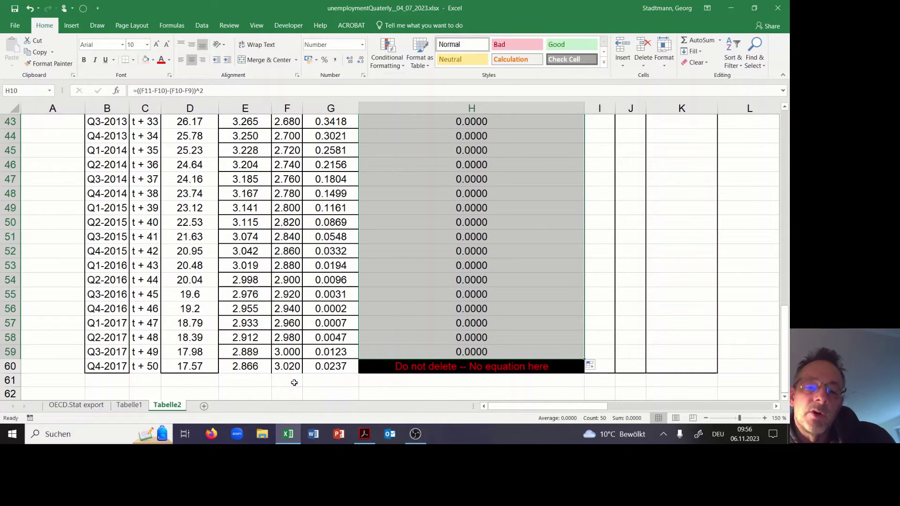
{"action": "scroll", "coordinate": [431, 301], "scroll_direction": "up", "scroll_amount": 14}
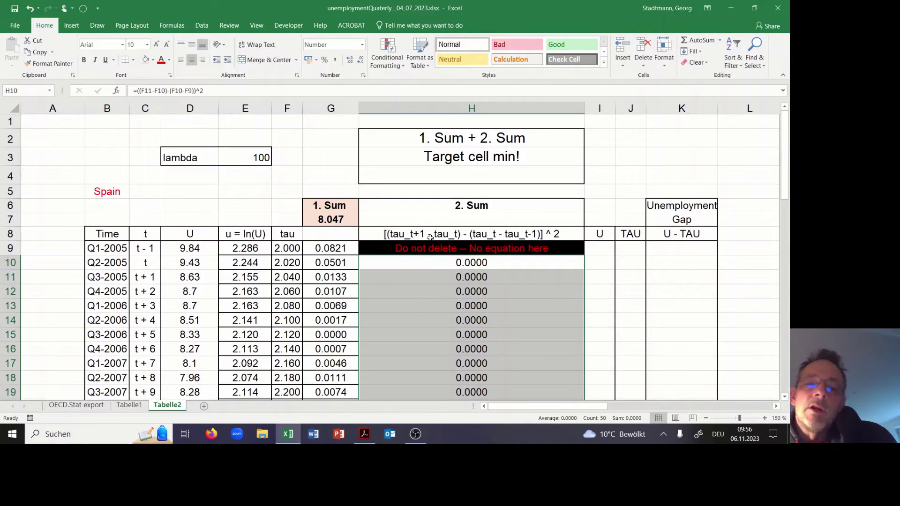
{"action": "left_click", "coordinate": [431, 219]}
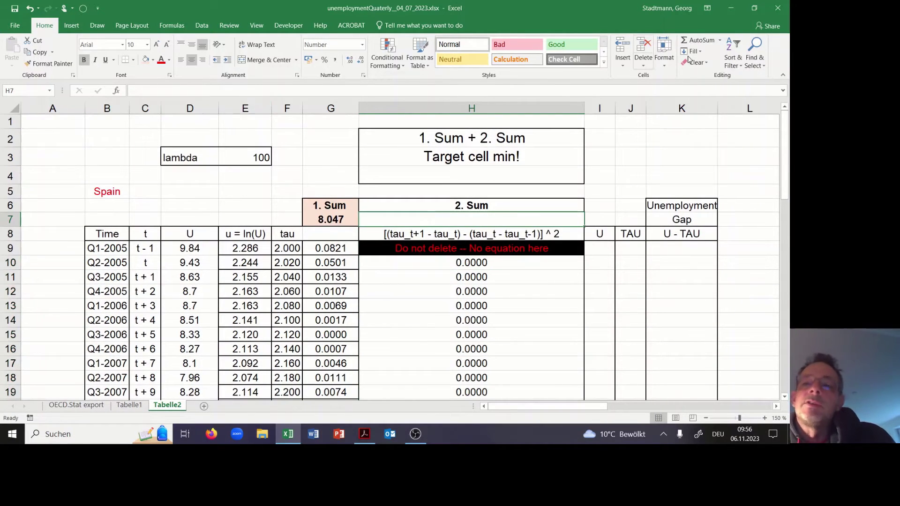
{"action": "left_click", "coordinate": [698, 40]}
{"action": "left_click_drag", "start_coordinate": [493, 262], "coordinate": [484, 412]}
{"action": "left_click_drag", "start_coordinate": [484, 412], "coordinate": [494, 352]}
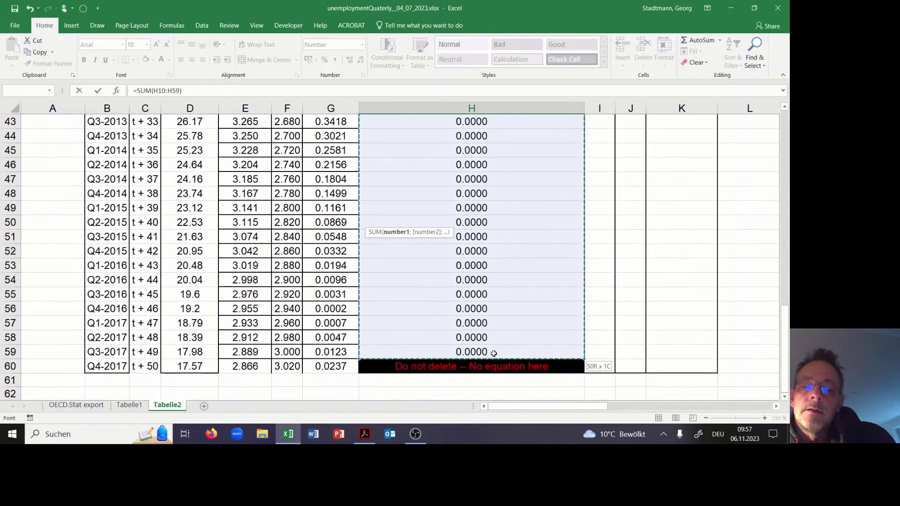
{"action": "key", "text": "Escape"}
{"action": "scroll", "coordinate": [497, 332], "scroll_direction": "up", "scroll_amount": 5}
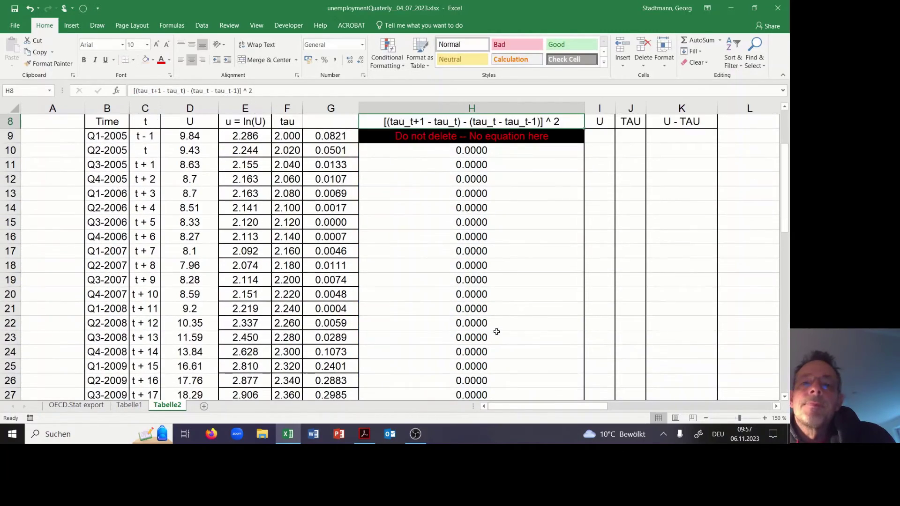
{"action": "left_click", "coordinate": [445, 219]}
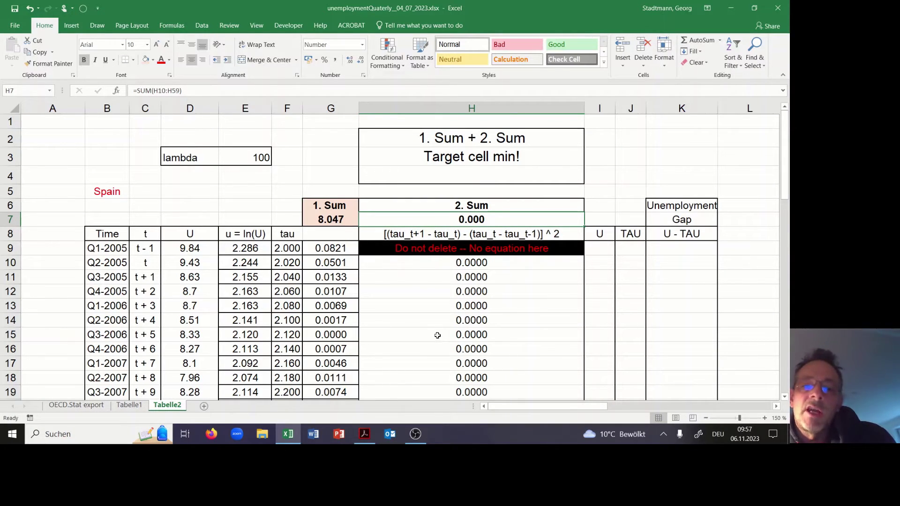
{"action": "left_click", "coordinate": [489, 178]}
- Enter =G7+E3*H7 in target cell H4, giving 8.047, then return to the objective-function slide
{"action": "type", "text": "="}
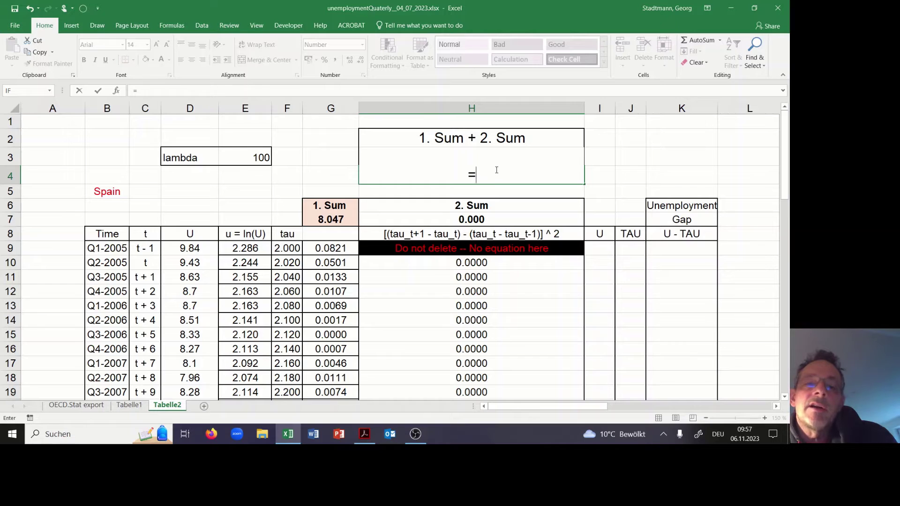
{"action": "left_click", "coordinate": [343, 219]}
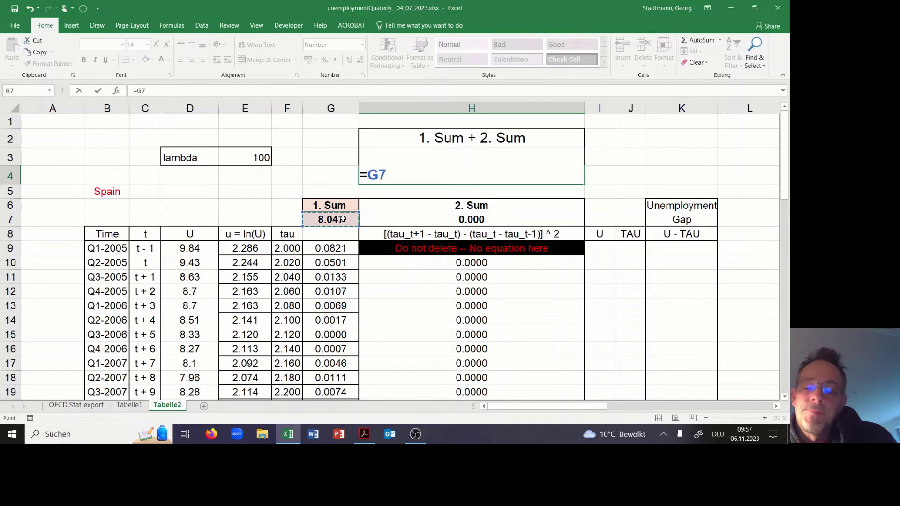
{"action": "type", "text": "+"}
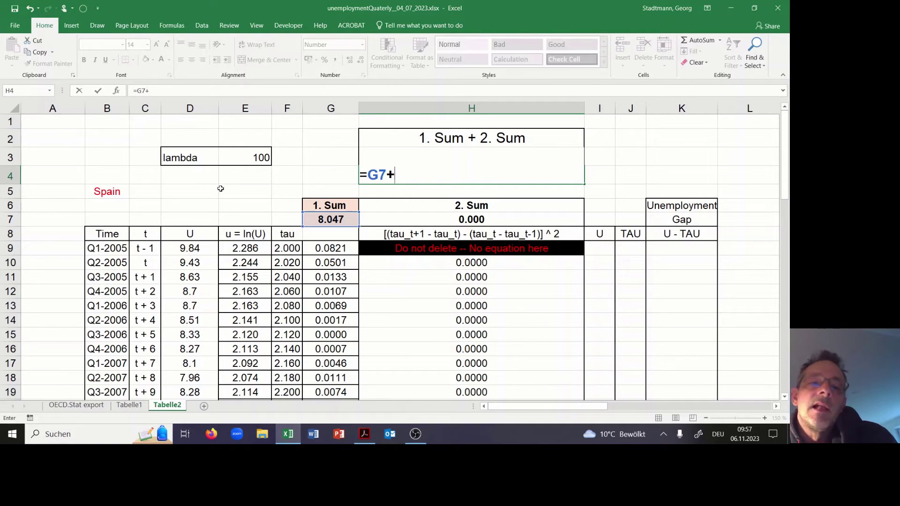
{"action": "left_click", "coordinate": [236, 157]}
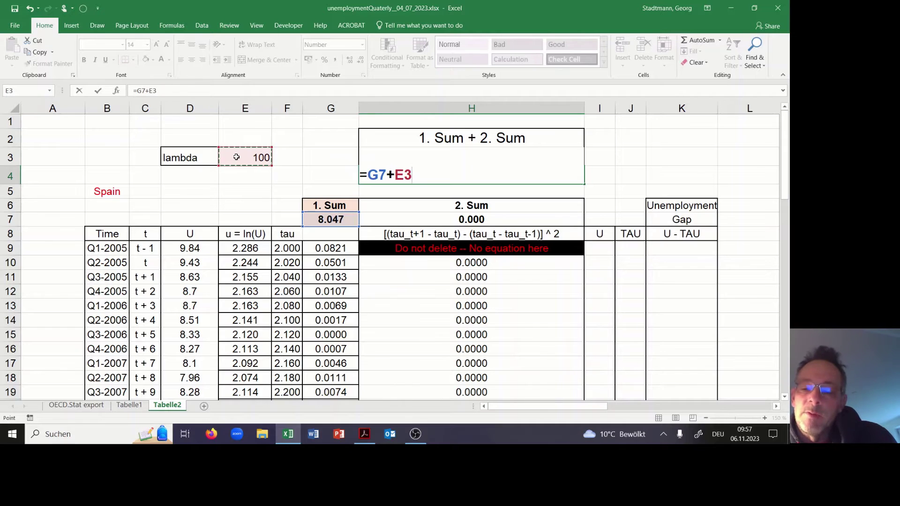
{"action": "type", "text": "*"}
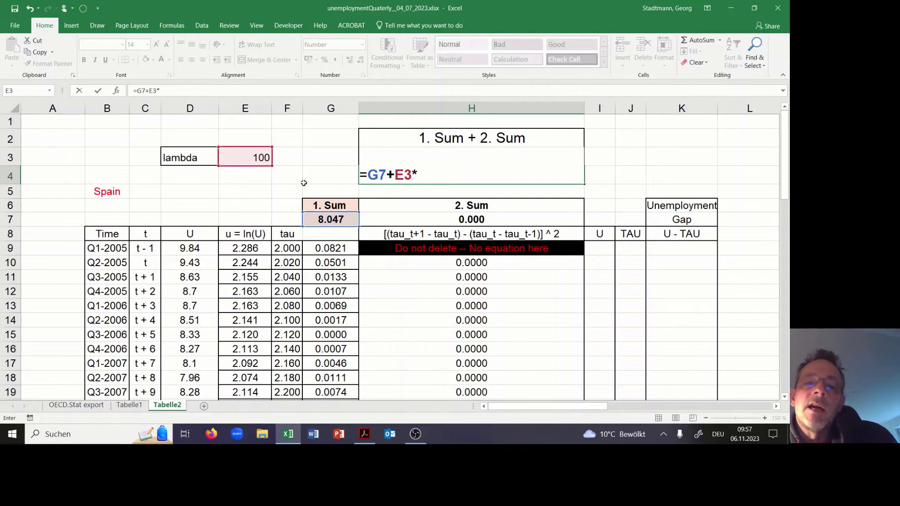
{"action": "left_click", "coordinate": [431, 218]}
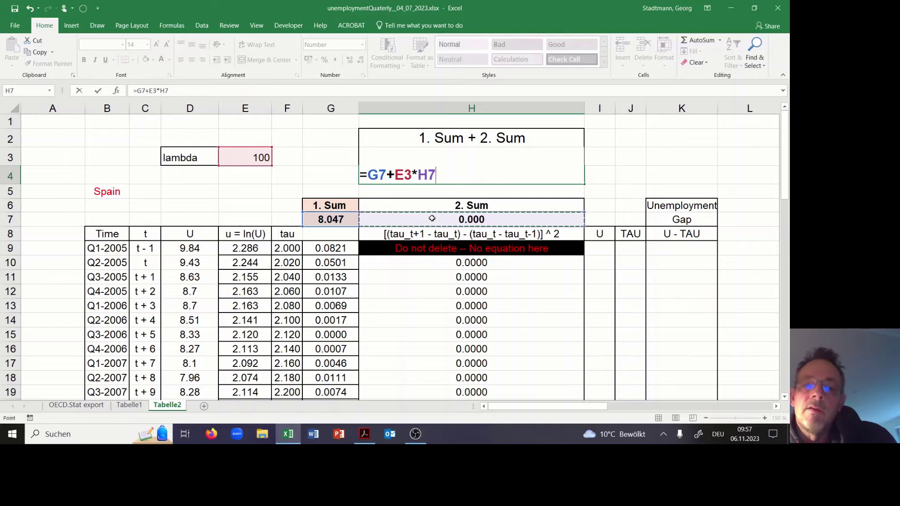
{"action": "key", "text": "Return"}
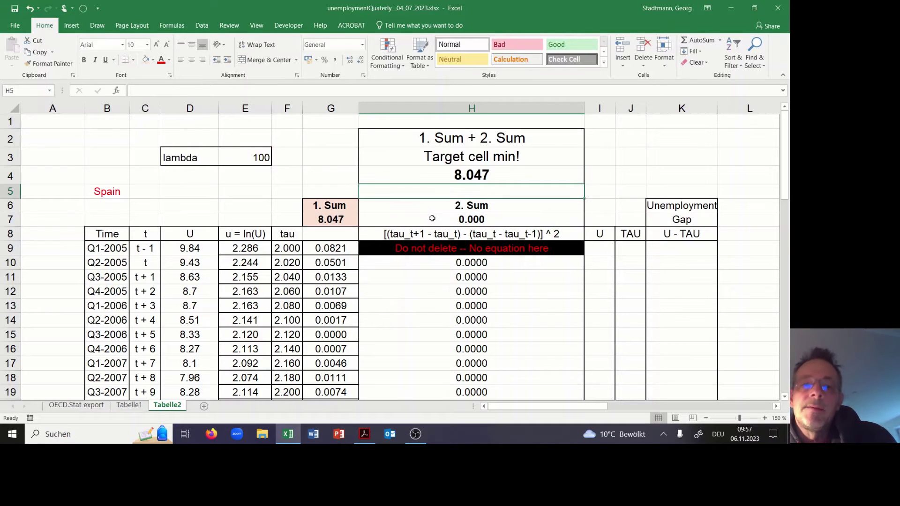
{"action": "key", "text": "alt+Tab"}
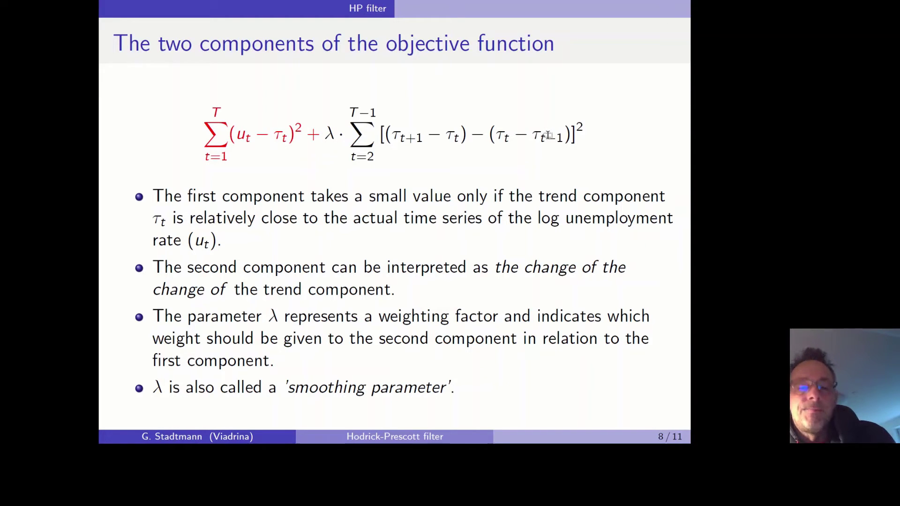
{"action": "key", "text": "alt+Tab"}
{"action": "left_click", "coordinate": [634, 163]}
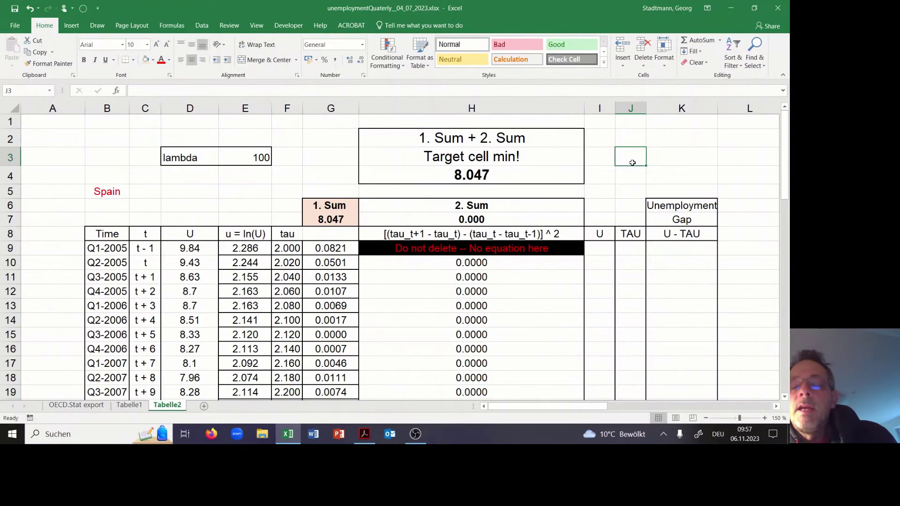
- Enter =EXP(E9) in I9 and fill it down the U column
{"action": "left_click", "coordinate": [606, 246]}
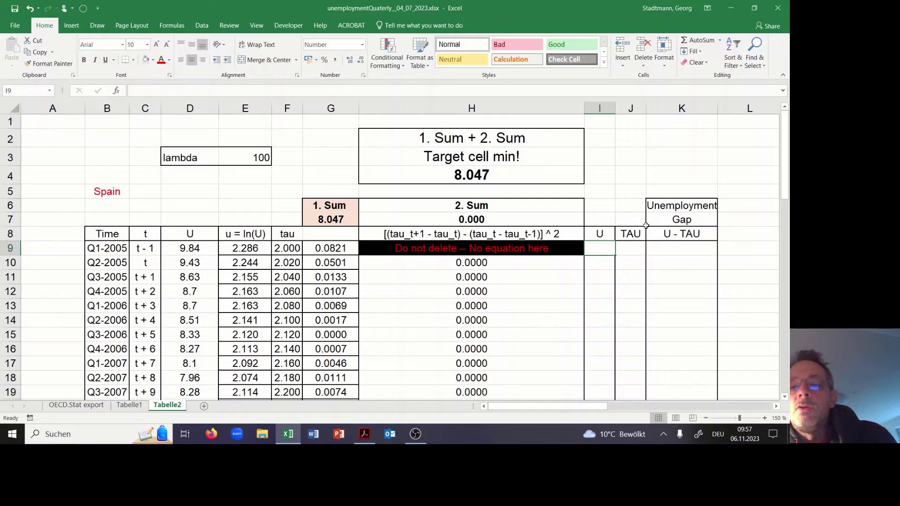
{"action": "type", "text": "="}
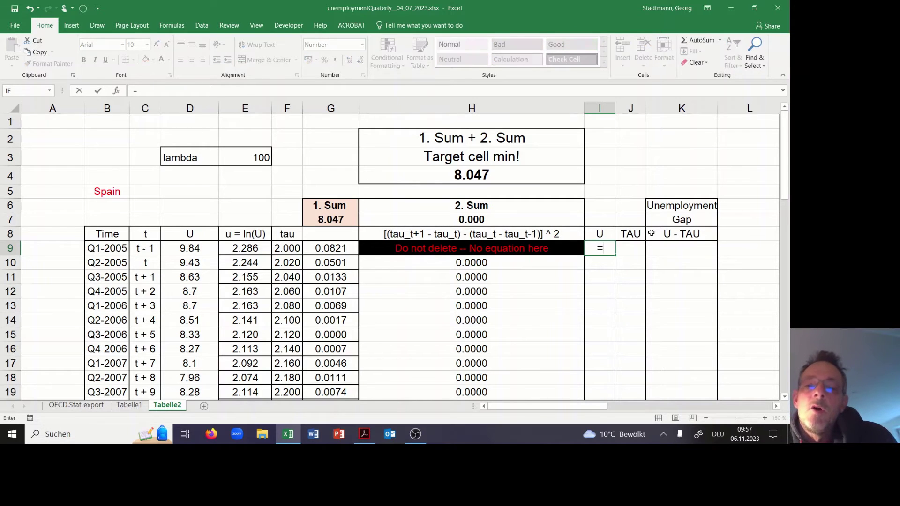
{"action": "type", "text": "ex"}
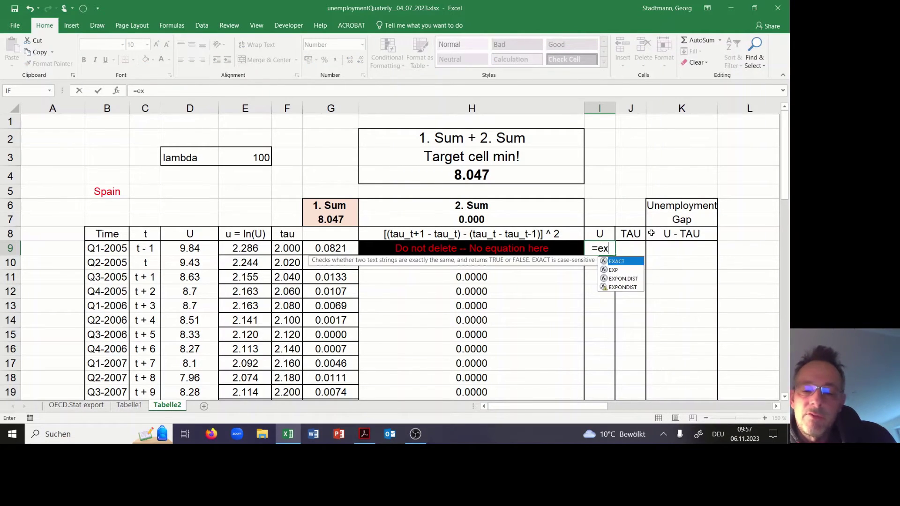
{"action": "type", "text": "p("}
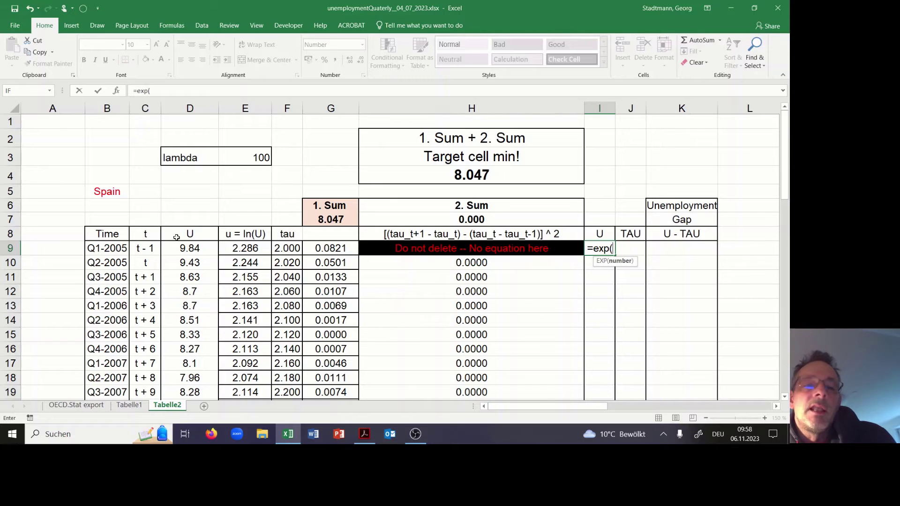
{"action": "left_click", "coordinate": [255, 251]}
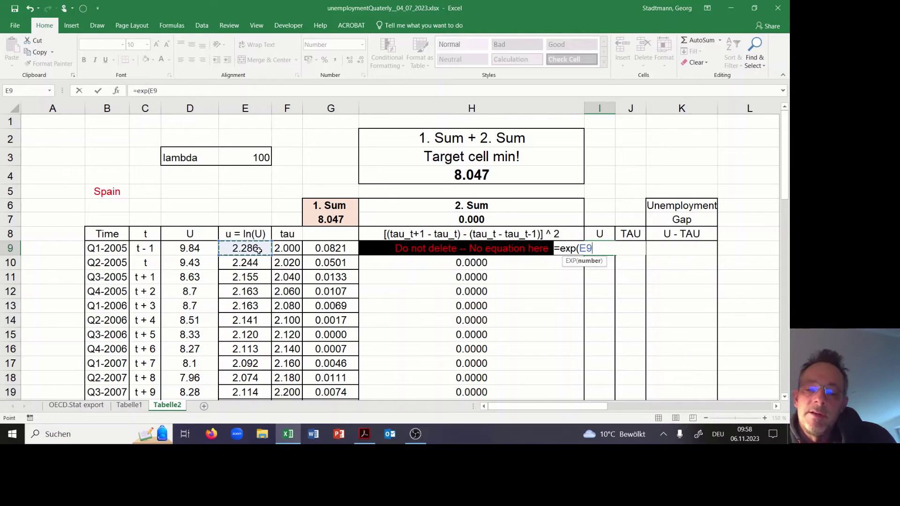
{"action": "key", "text": "Return"}
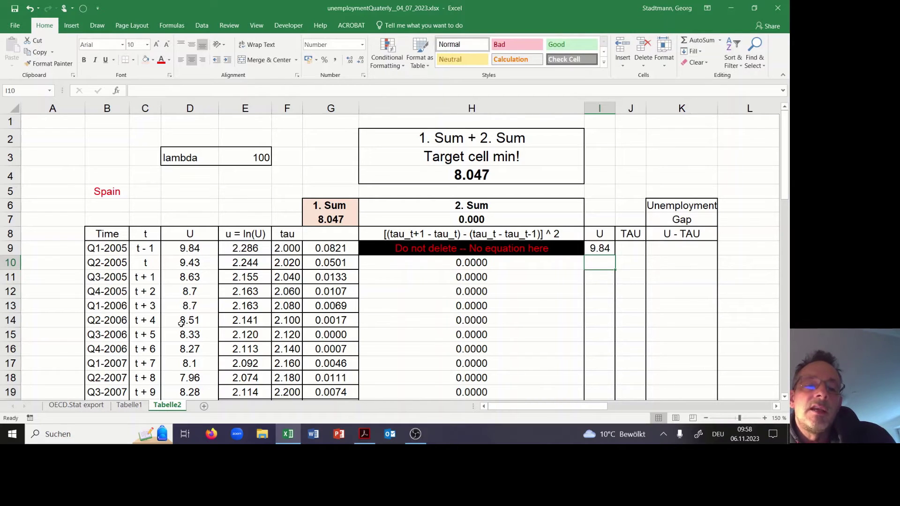
{"action": "left_click", "coordinate": [604, 248]}
{"action": "mouse_move", "coordinate": [614, 256]}
{"action": "left_mouse_down"}
{"action": "mouse_move", "coordinate": [615, 382]}
{"action": "mouse_move", "coordinate": [623, 275]}
{"action": "mouse_move", "coordinate": [614, 257]}
{"action": "left_mouse_up"}
{"action": "double_click", "coordinate": [615, 256]}
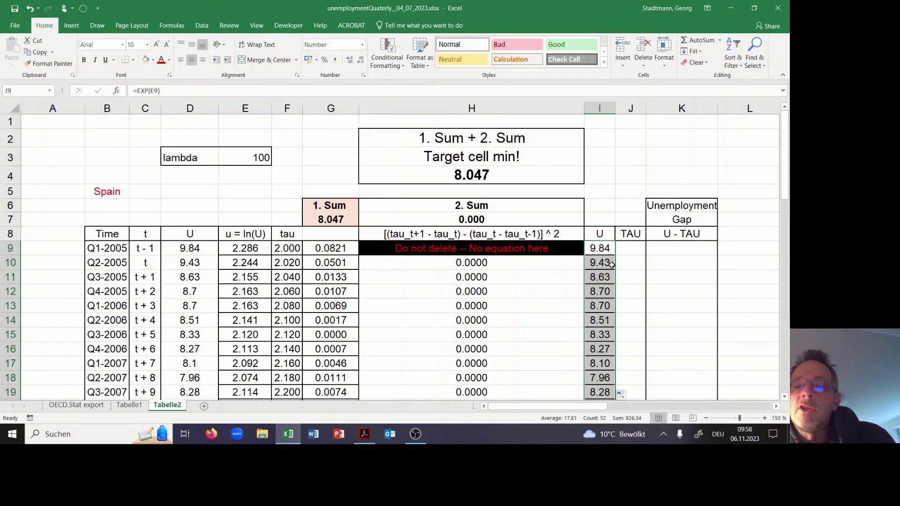
- Enter =EXP(F9) in J9 and fill it down the TAU column
{"action": "left_click", "coordinate": [632, 248]}
{"action": "type", "text": "="}
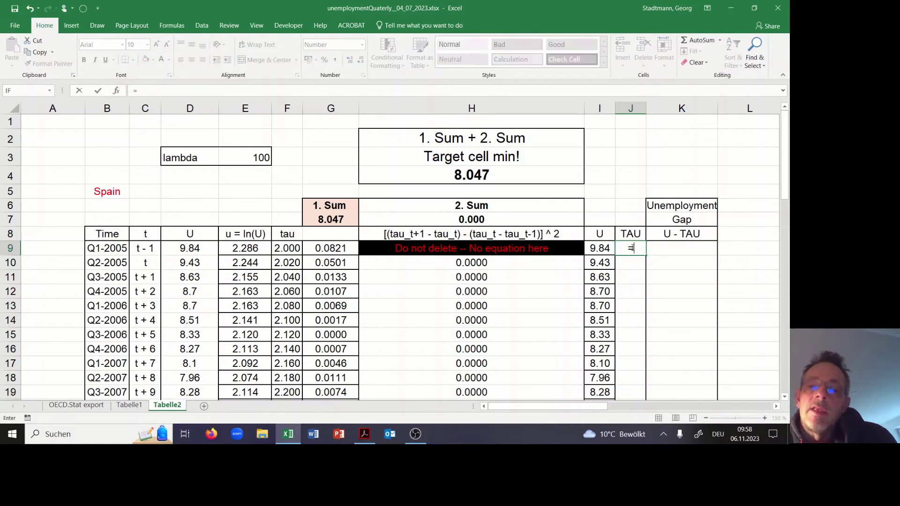
{"action": "type", "text": "exp("}
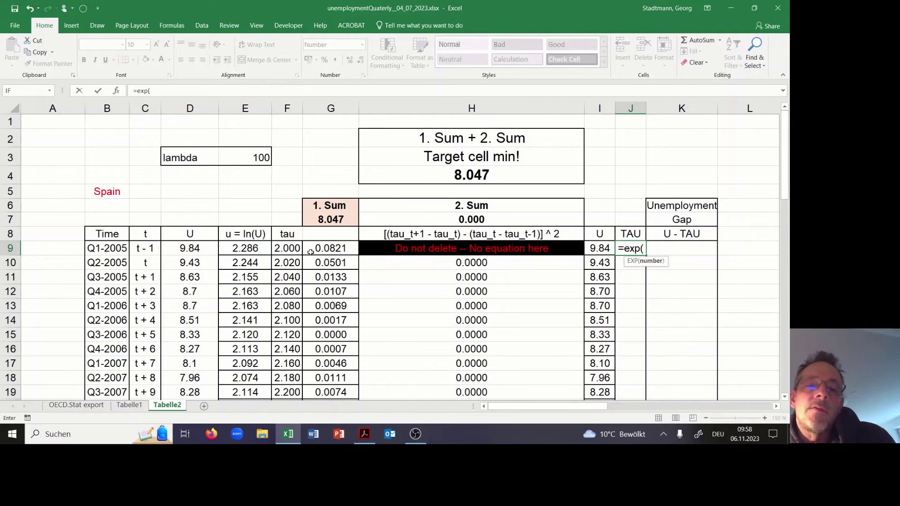
{"action": "left_click", "coordinate": [289, 247]}
{"action": "type", "text": ")"}
{"action": "key", "text": "Return"}
{"action": "left_click", "coordinate": [623, 251]}
{"action": "double_click", "coordinate": [646, 257]}
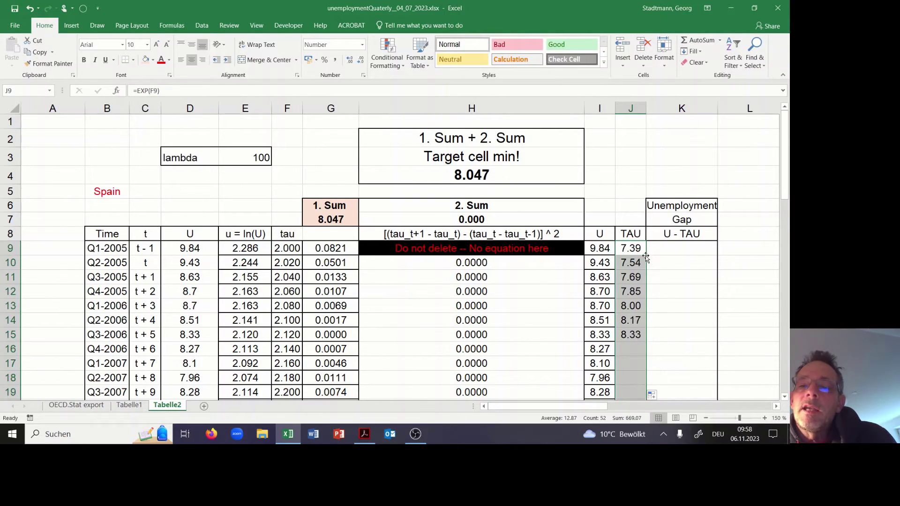
- Start the gap formula in K9 with =I9
{"action": "left_click", "coordinate": [681, 250]}
{"action": "type", "text": "="}
{"action": "key", "text": "Left"}
{"action": "key", "text": "Left"}
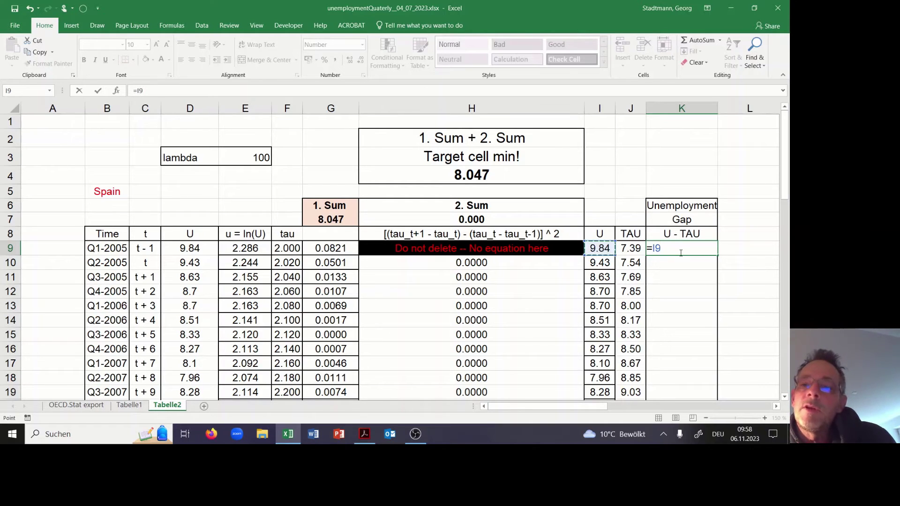
- Complete K9 as =I9-J9 and fill it down column K, starting at 2.45
{"action": "type", "text": "-"}
{"action": "key", "text": "Left"}
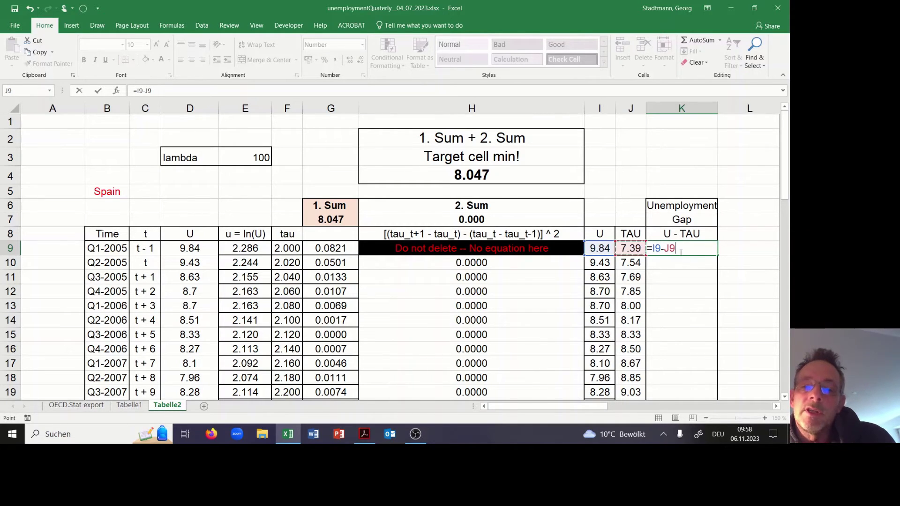
{"action": "key", "text": "Return"}
{"action": "left_click", "coordinate": [683, 249]}
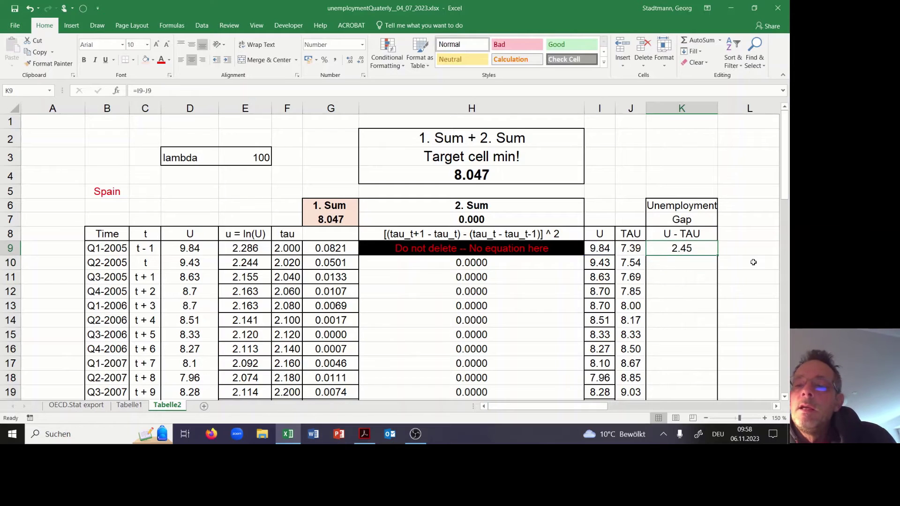
{"action": "double_click", "coordinate": [718, 257]}
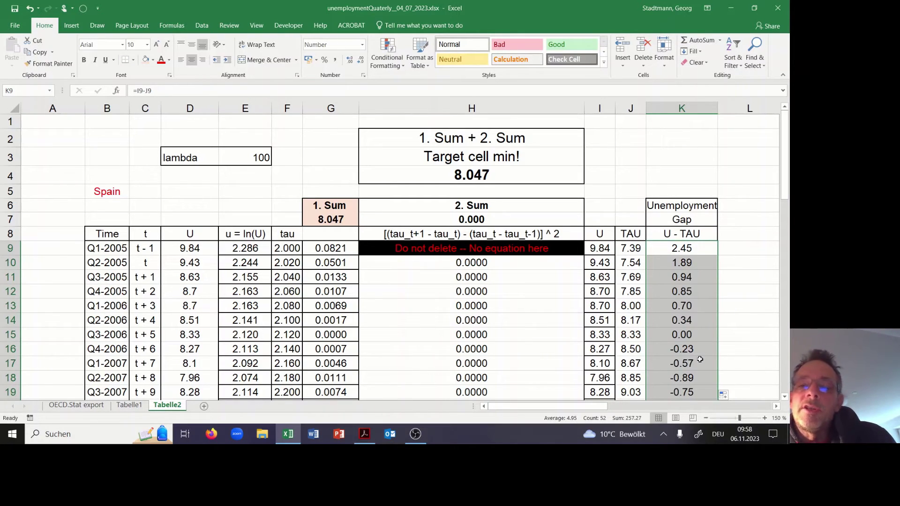
{"action": "left_click", "coordinate": [632, 160]}
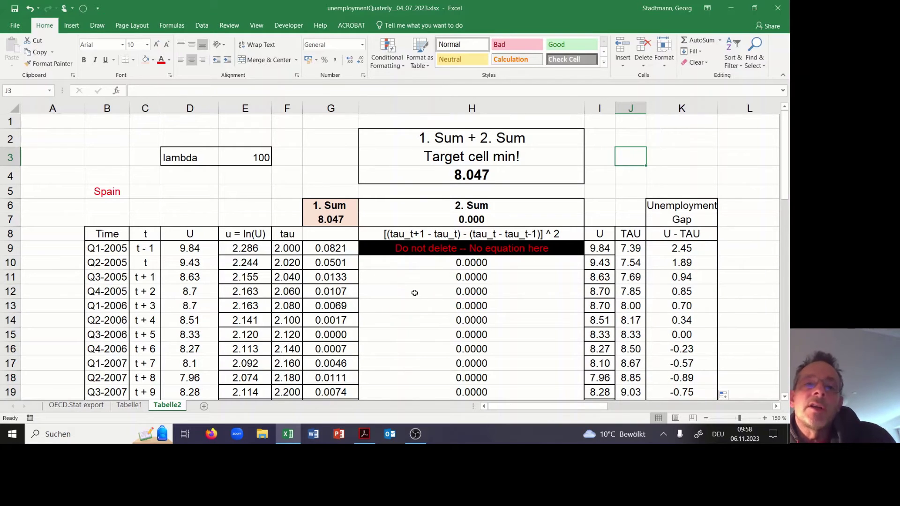
- Run Solver to minimise $H$4 by changing $F$9:$F$60, keeping the 0.306 solution
{"action": "left_click", "coordinate": [202, 29]}
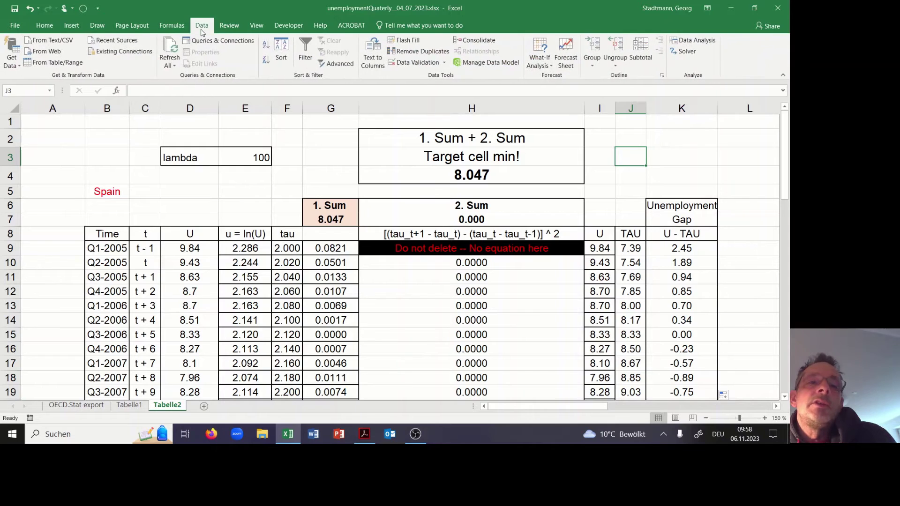
{"action": "left_click", "coordinate": [684, 51]}
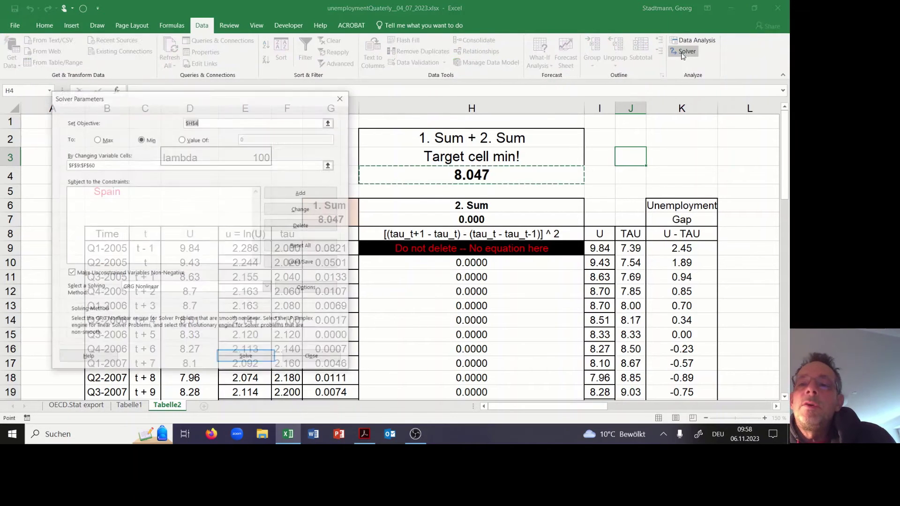
{"action": "left_click_drag", "start_coordinate": [218, 99], "coordinate": [474, 199]}
{"action": "left_click", "coordinate": [471, 176]}
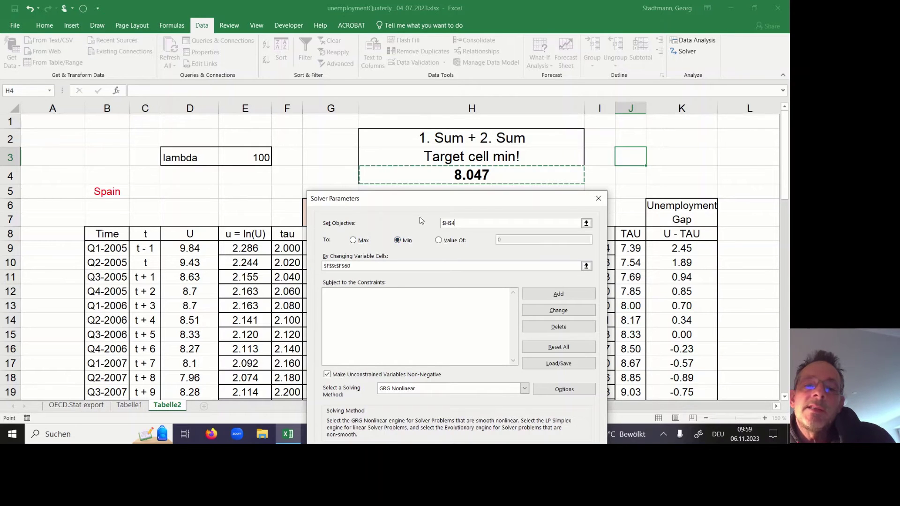
{"action": "left_click_drag", "start_coordinate": [427, 202], "coordinate": [499, 140]}
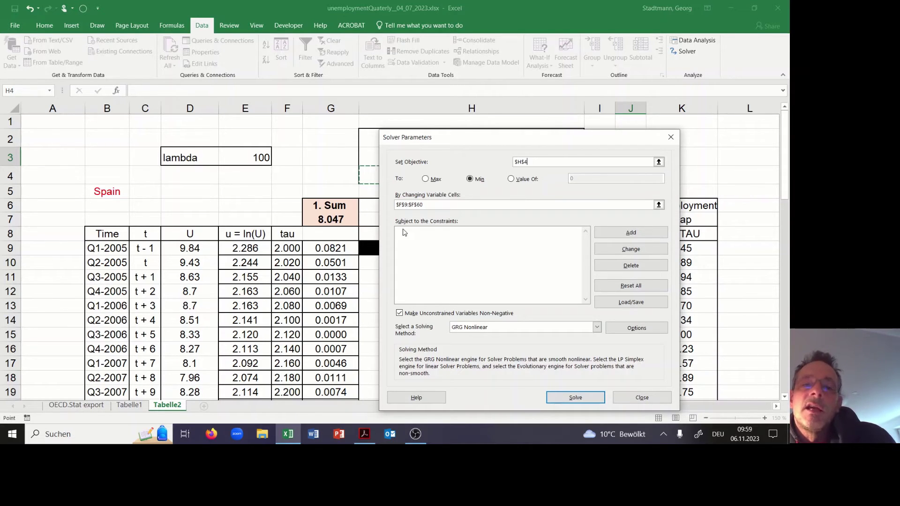
{"action": "left_click_drag", "start_coordinate": [445, 140], "coordinate": [96, 138]}
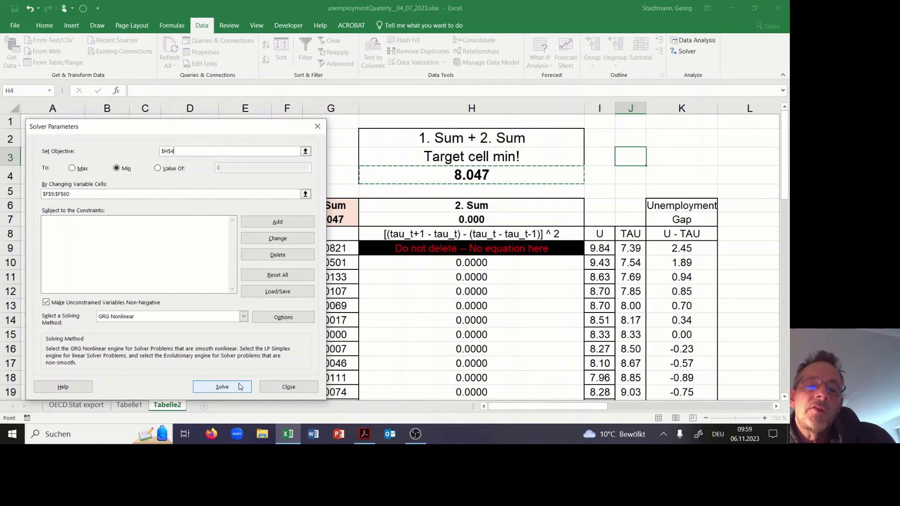
{"action": "left_click", "coordinate": [222, 387]}
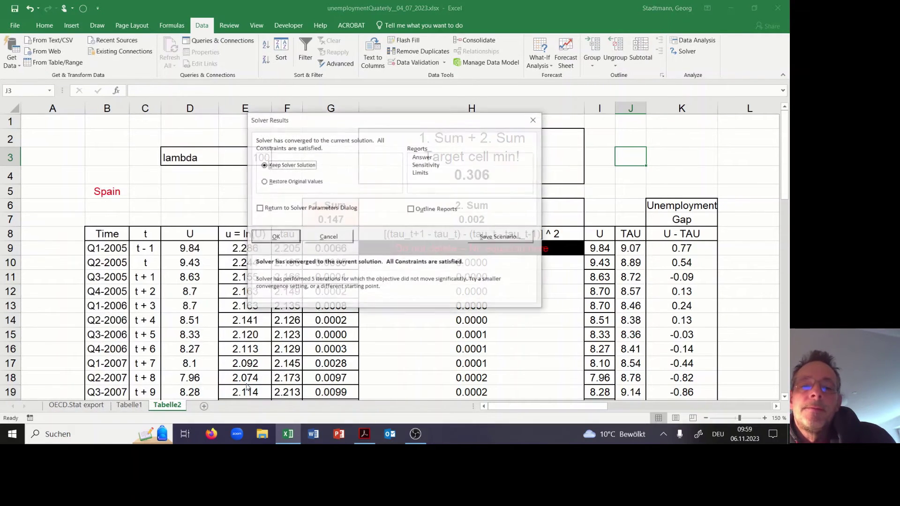
{"action": "left_click", "coordinate": [285, 237]}
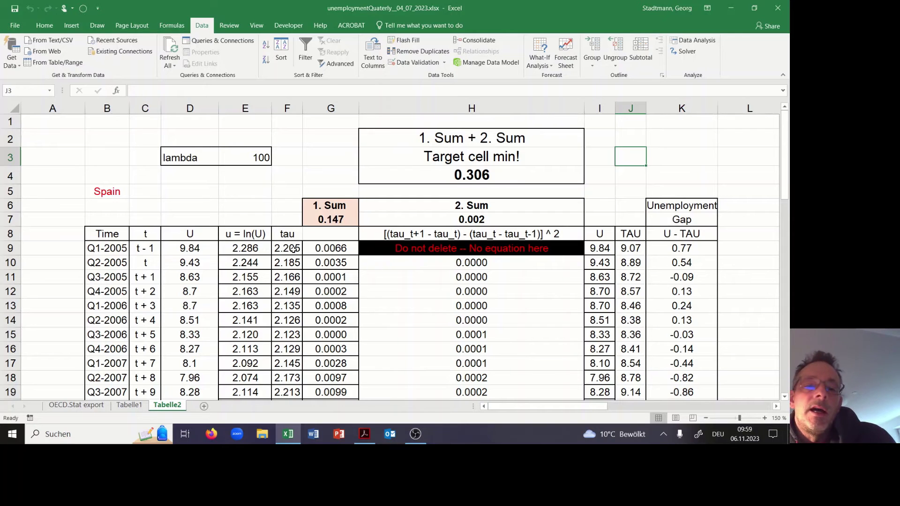
- Review the solved tau values and the U, TAU and gap columns, then scroll right to the chart
{"action": "left_click_drag", "start_coordinate": [285, 249], "coordinate": [273, 409]}
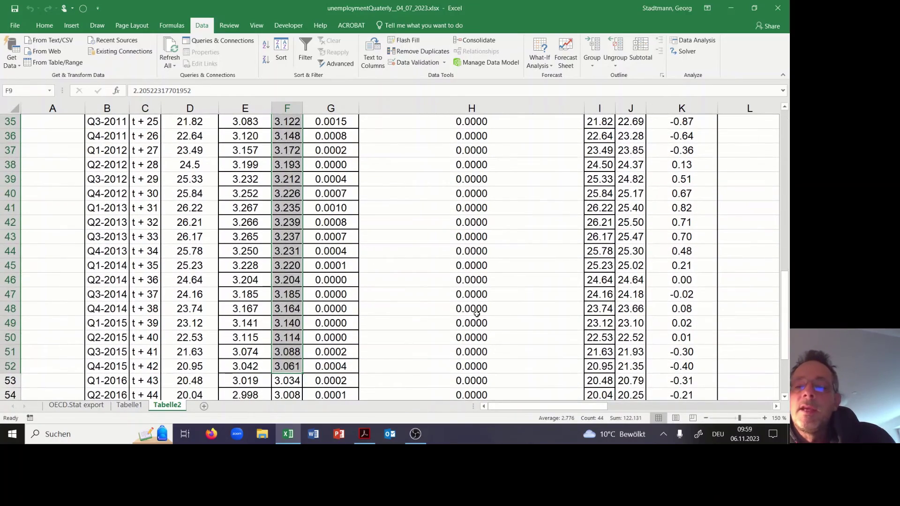
{"action": "left_click", "coordinate": [474, 311]}
{"action": "left_click_drag", "start_coordinate": [587, 411], "coordinate": [599, 411]}
{"action": "scroll", "coordinate": [647, 363], "scroll_direction": "up", "scroll_amount": 11}
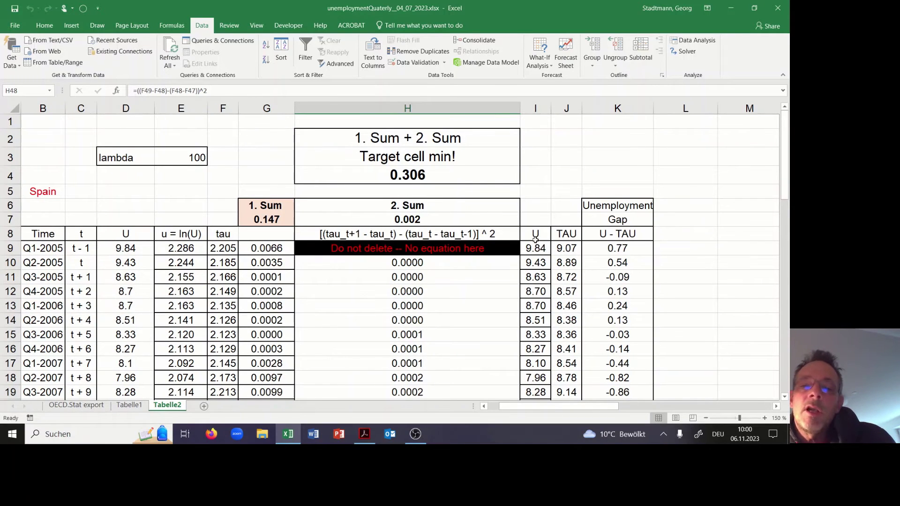
{"action": "left_click", "coordinate": [536, 234]}
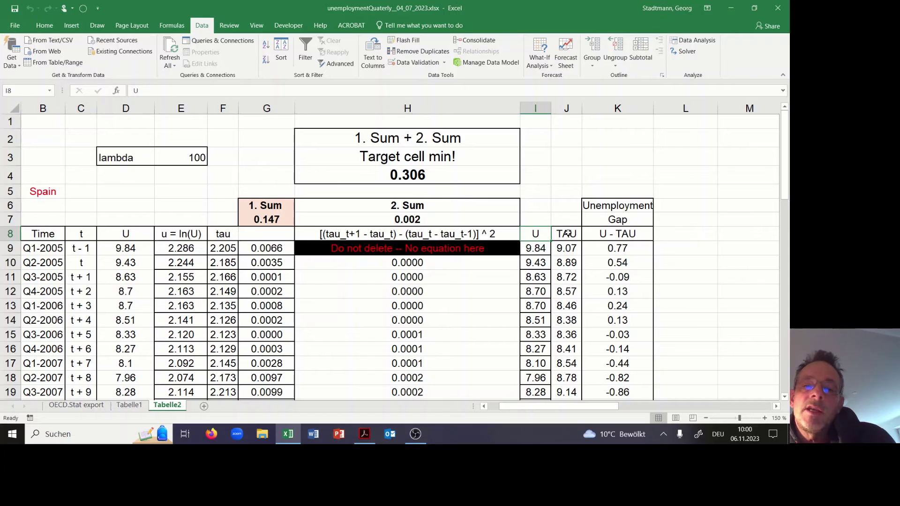
{"action": "left_click", "coordinate": [568, 233]}
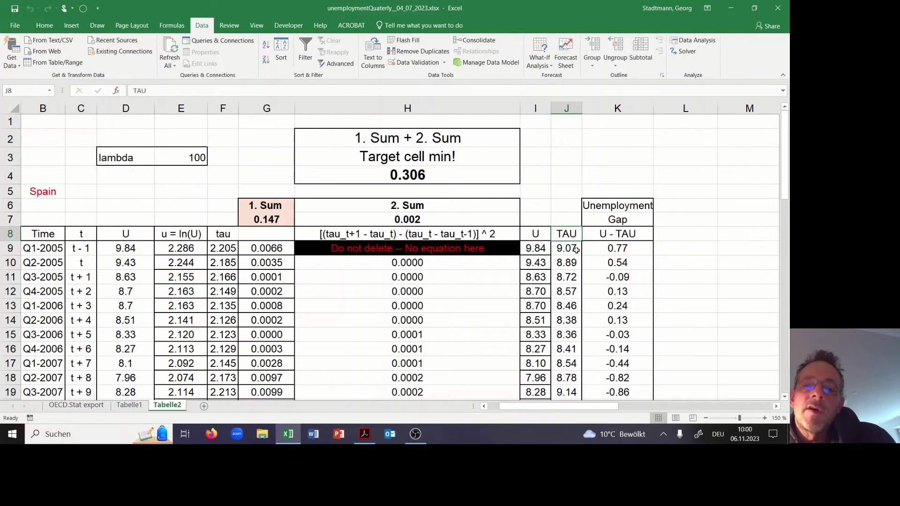
{"action": "left_click", "coordinate": [613, 235]}
{"action": "left_click_drag", "start_coordinate": [612, 407], "coordinate": [703, 398]}
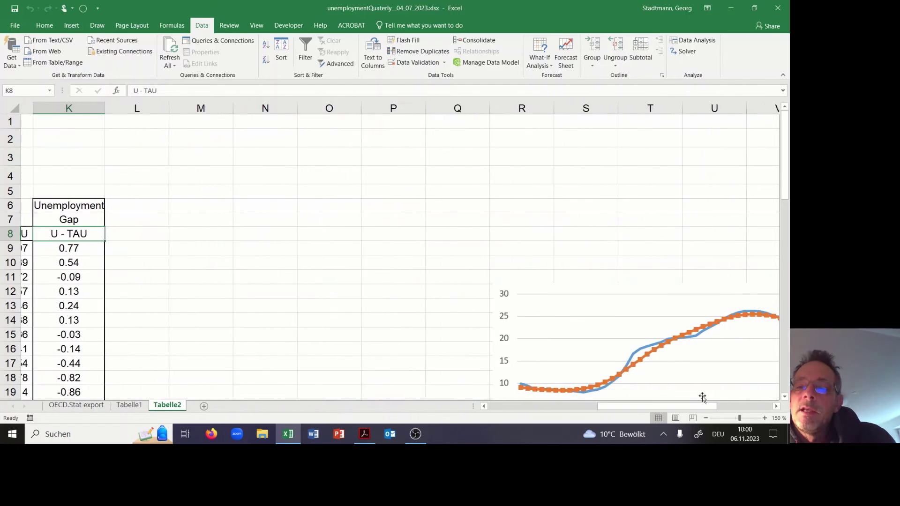
- Drag the U, TAU and U - TAU chart up near the top of the sheet
{"action": "left_click_drag", "start_coordinate": [685, 290], "coordinate": [350, 132]}
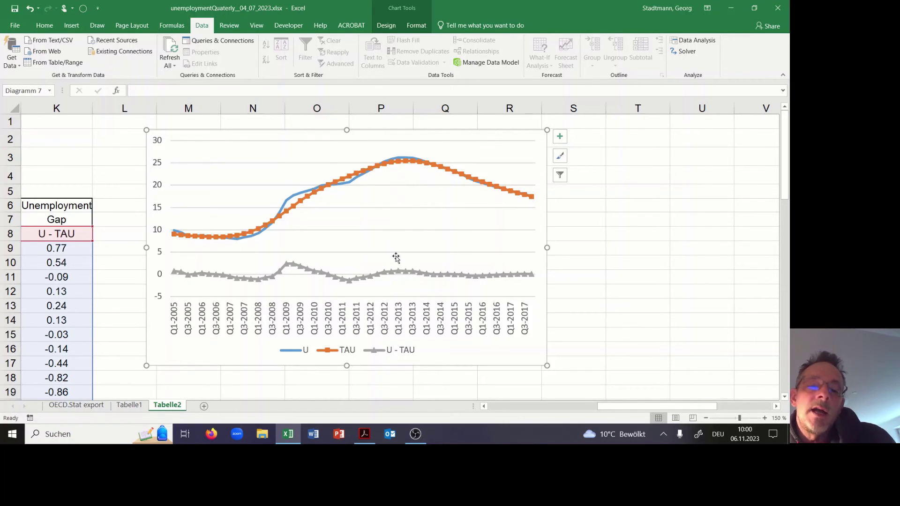
{"action": "mouse_move", "coordinate": [394, 276]}
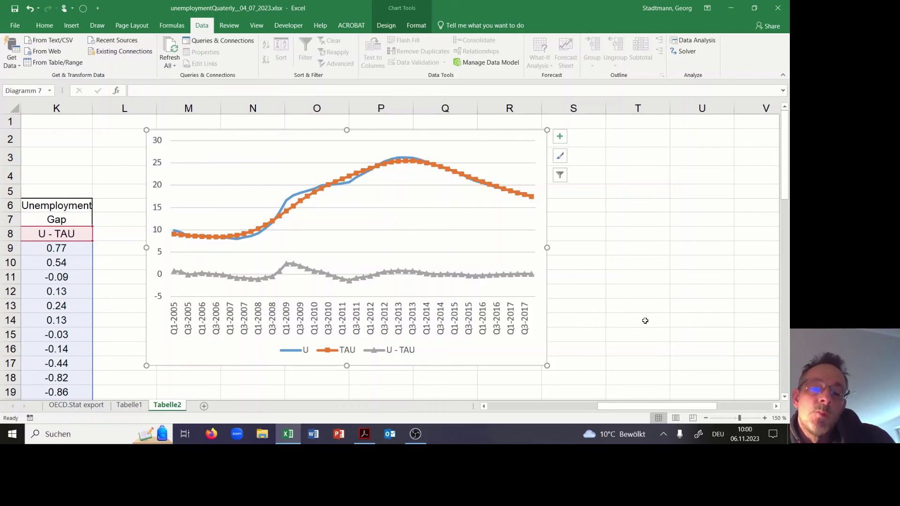
{"action": "left_click_drag", "start_coordinate": [683, 409], "coordinate": [571, 411]}
- Change lambda in E3 to 100000, raising the target cell to 159.455
{"action": "left_click", "coordinate": [245, 153]}
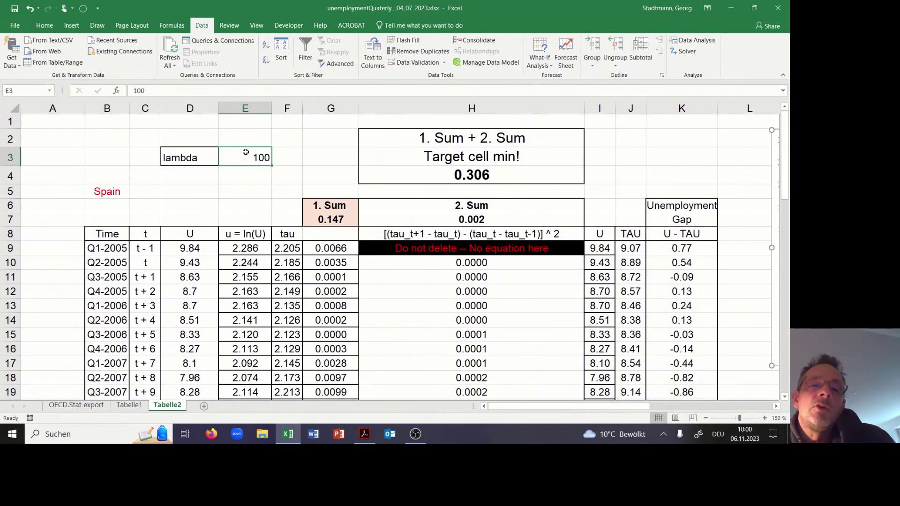
{"action": "type", "text": "100000"}
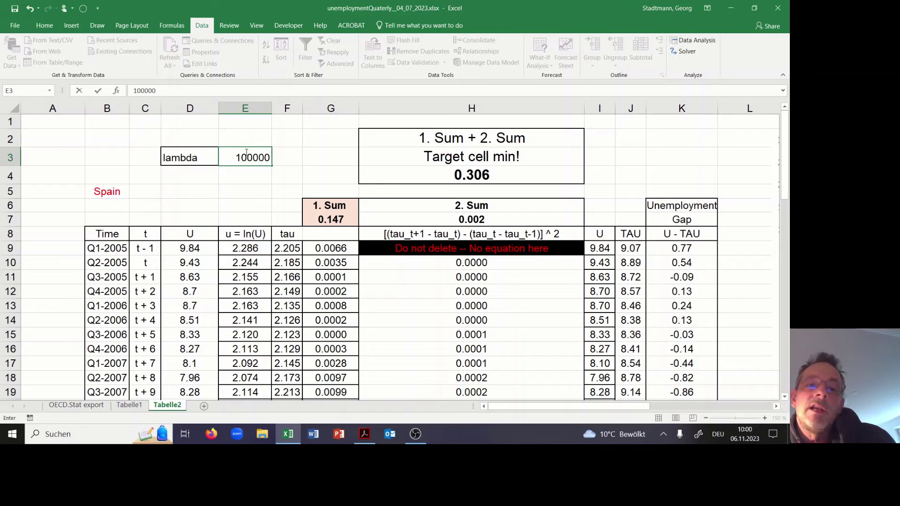
{"action": "left_click", "coordinate": [276, 183]}
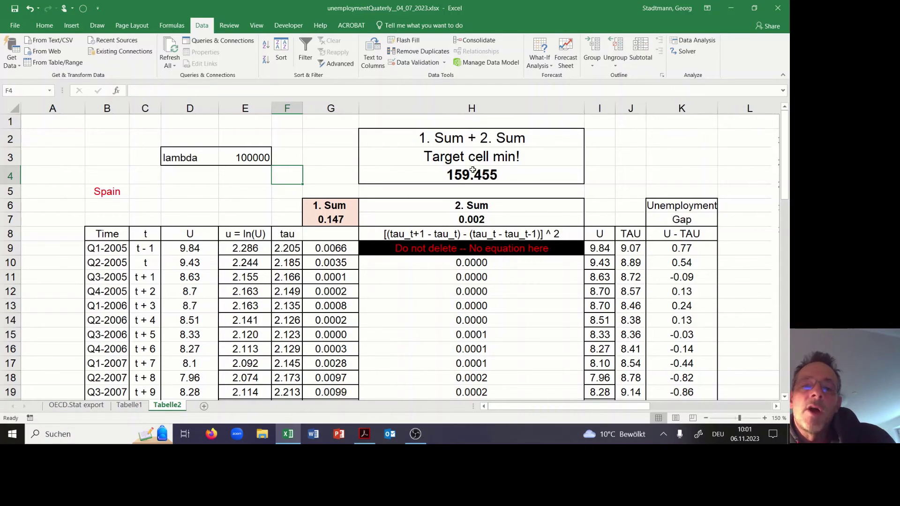
- Re-run Solver with lambda 100000, cutting the target to 5.809 and straightening the TAU trend
{"action": "left_click", "coordinate": [676, 53]}
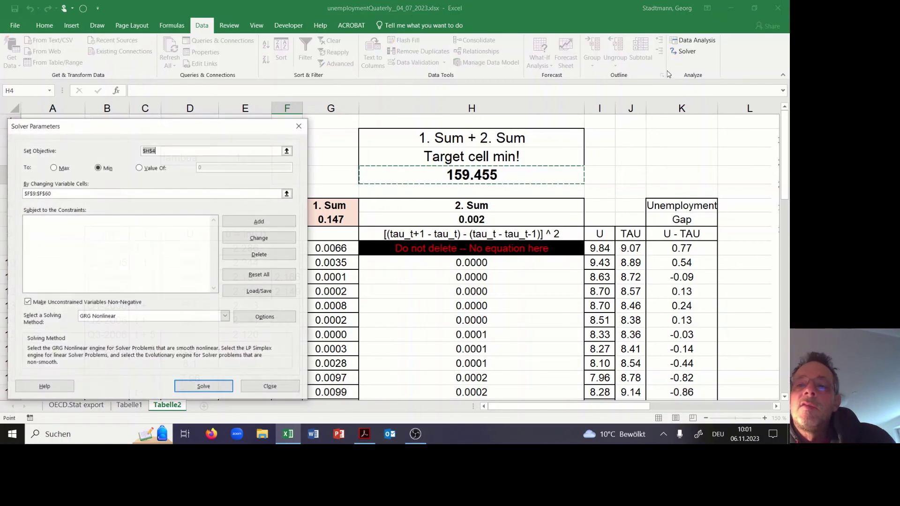
{"action": "left_click", "coordinate": [214, 388]}
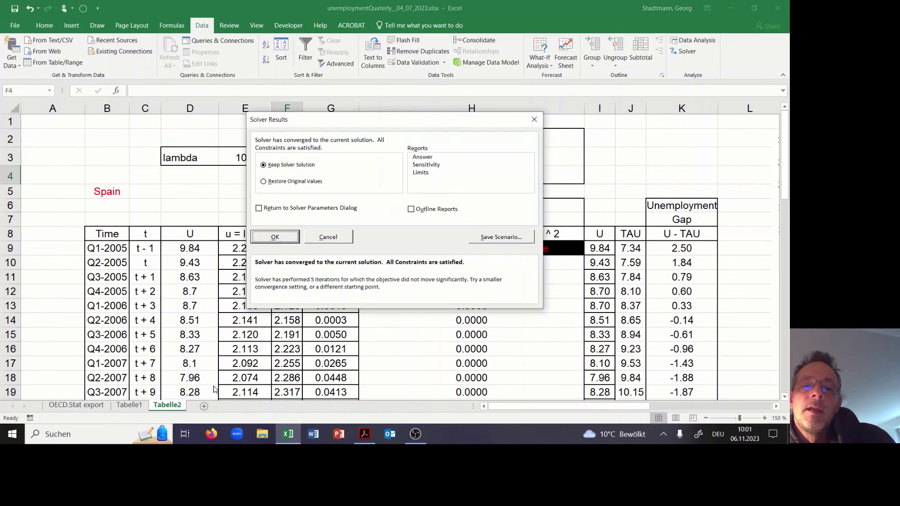
{"action": "left_click", "coordinate": [276, 234]}
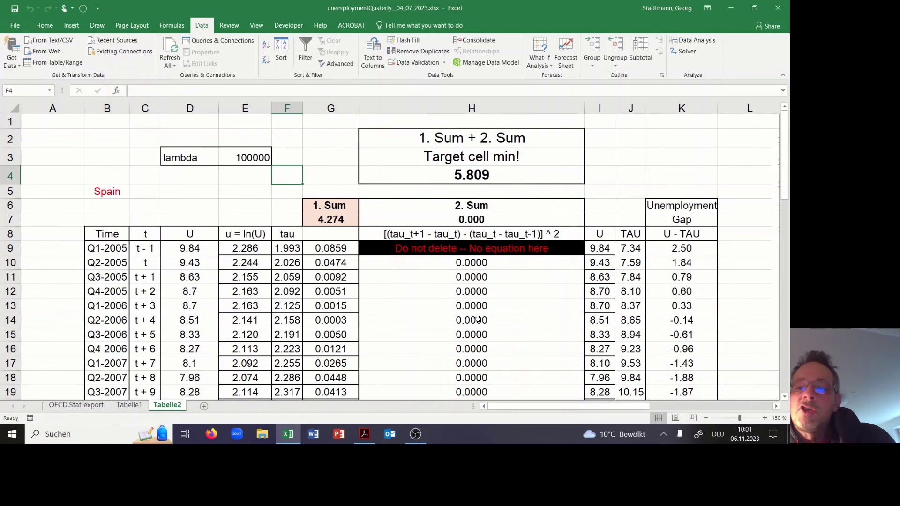
{"action": "left_click", "coordinate": [464, 175]}
{"action": "left_click_drag", "start_coordinate": [648, 406], "coordinate": [755, 406]}
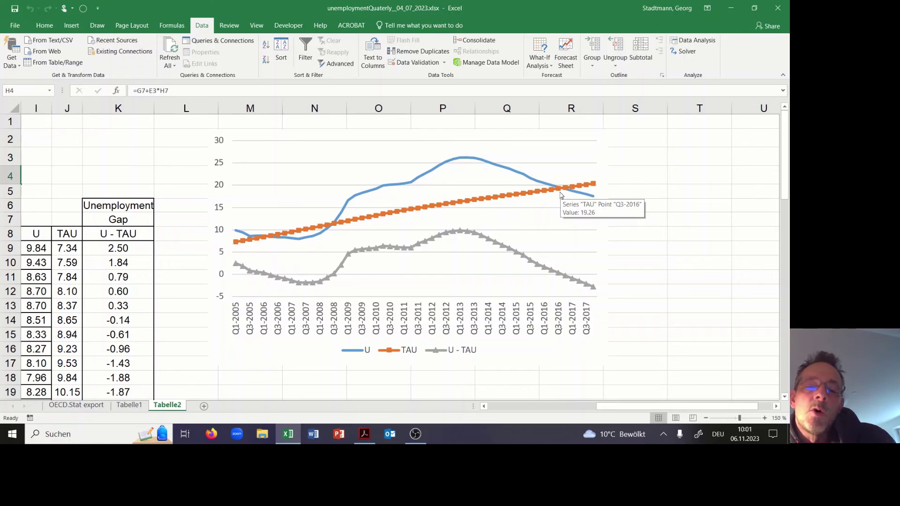
{"action": "mouse_move", "coordinate": [556, 195]}
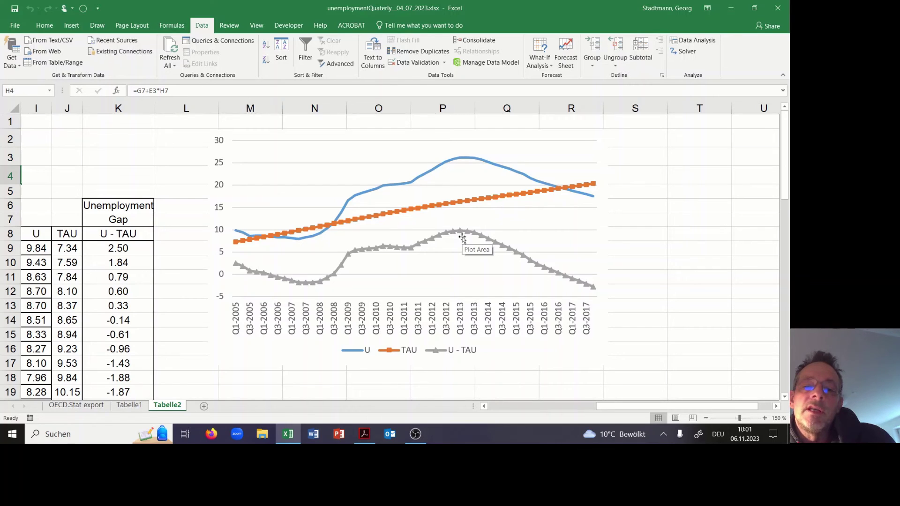
- Switch to the 3_lecture_AT.pdf slides in Acrobat at the title slide
{"action": "left_click", "coordinate": [365, 439]}
{"action": "scroll", "coordinate": [370, 363], "scroll_direction": "up", "scroll_amount": 3}
{"action": "scroll", "coordinate": [369, 363], "scroll_direction": "up", "scroll_amount": 4}
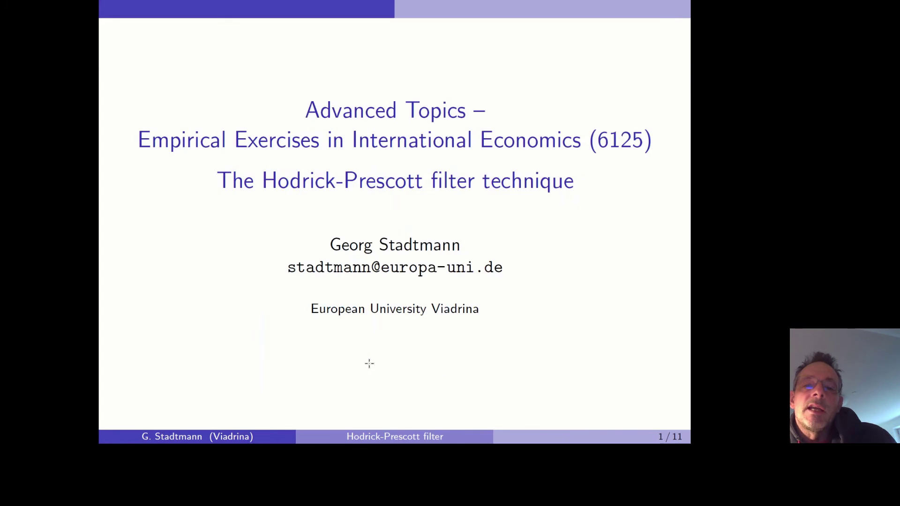
- Scroll from the title slide to slide 4 of 11, charting U, U_n and the gap
{"action": "scroll", "coordinate": [369, 363], "scroll_direction": "down", "scroll_amount": 1}
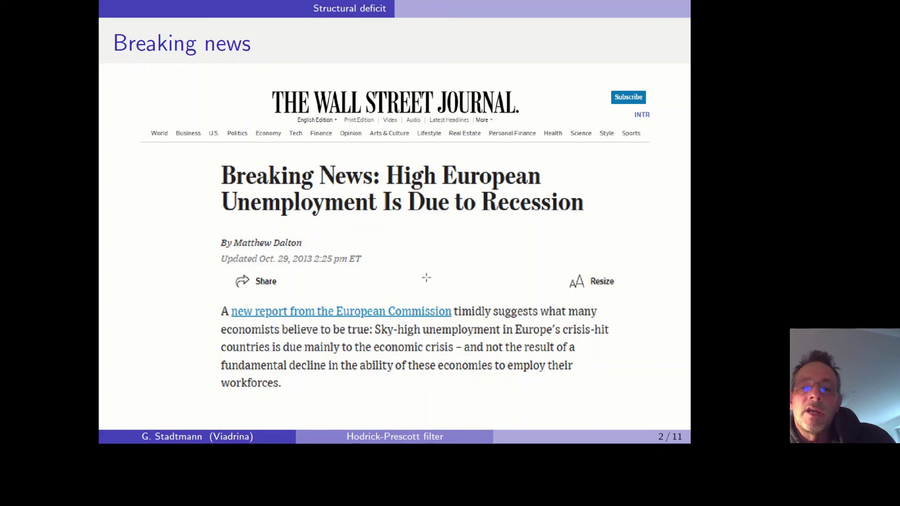
{"action": "scroll", "coordinate": [426, 278], "scroll_direction": "down", "scroll_amount": 1}
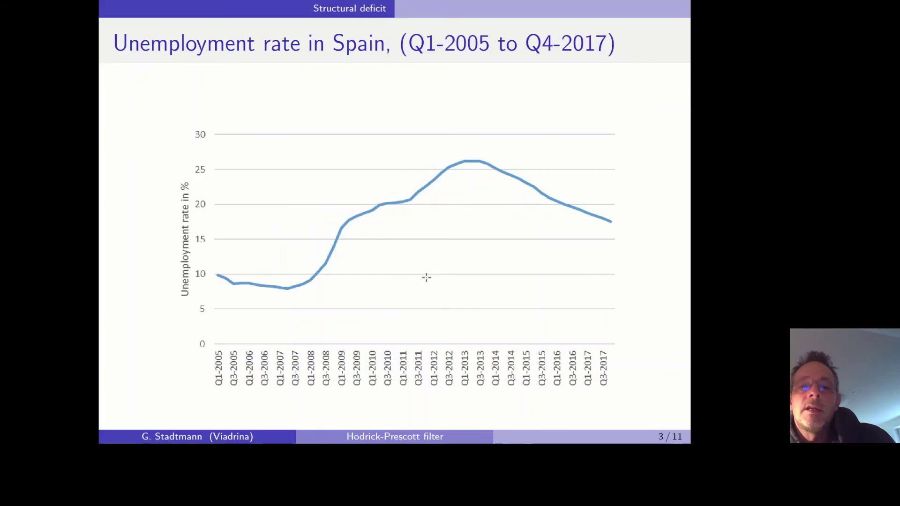
{"action": "scroll", "coordinate": [426, 277], "scroll_direction": "down", "scroll_amount": 1}
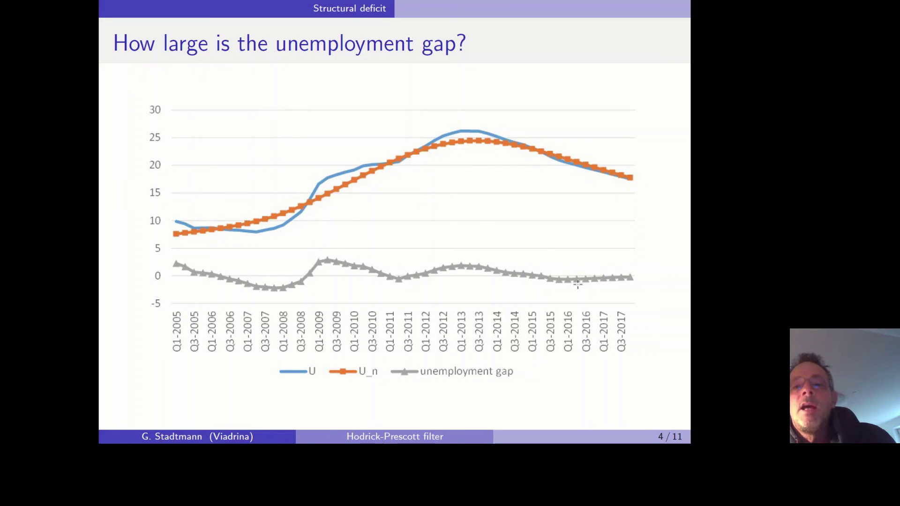
- Compare slides 5 and 4, ending on slide 5's straight U_n trend and larger gap
{"action": "key", "text": "Right"}
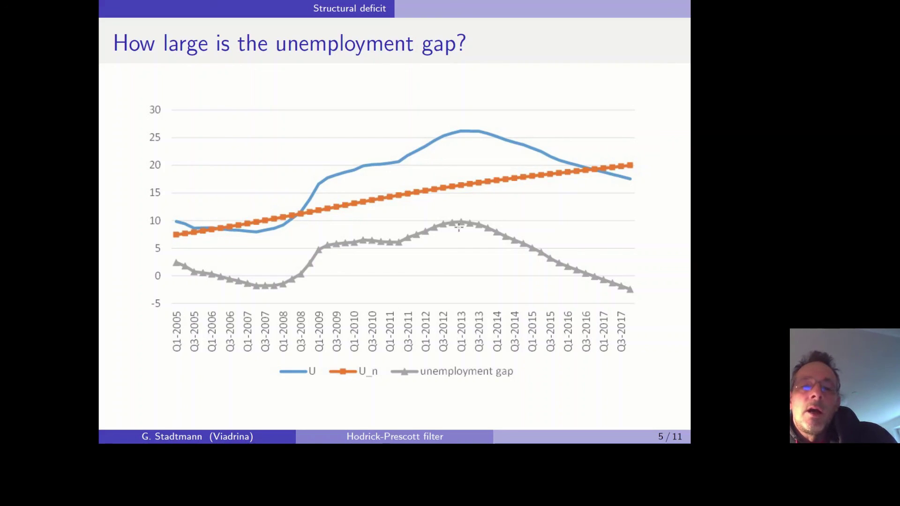
{"action": "key", "text": "Left"}
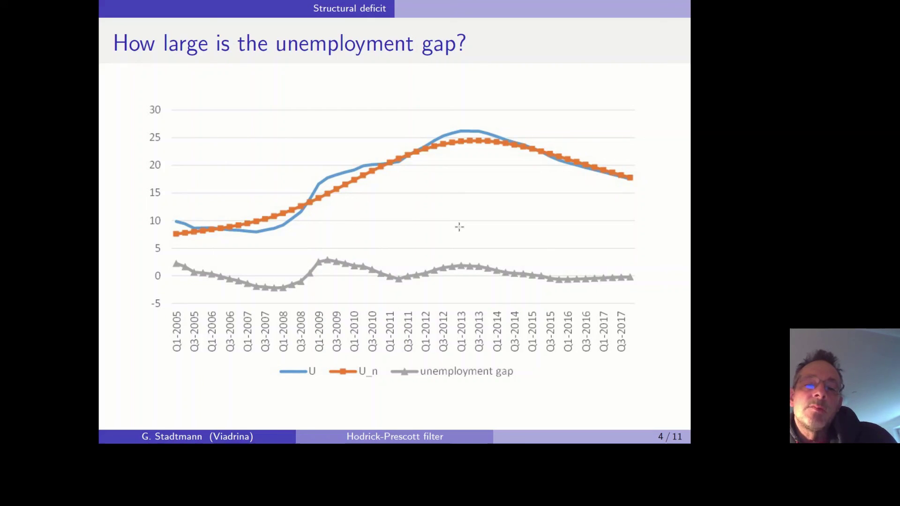
{"action": "key", "text": "Right"}
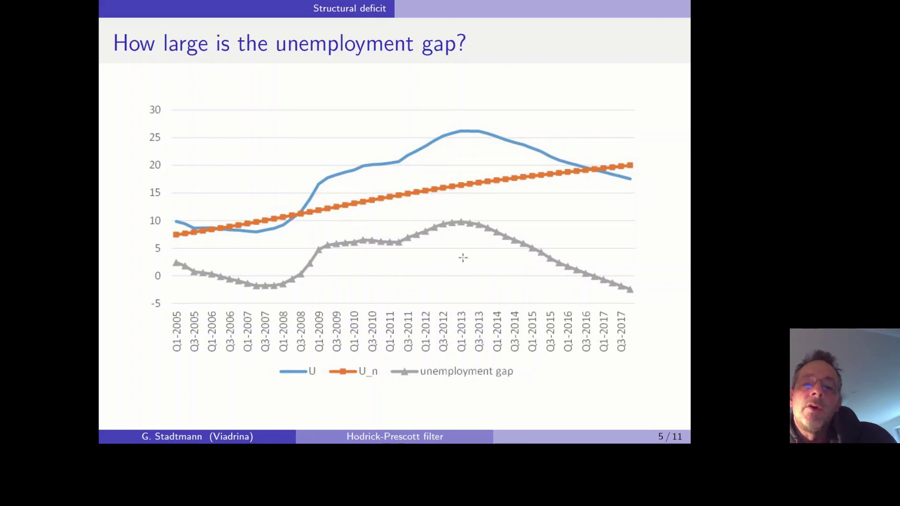